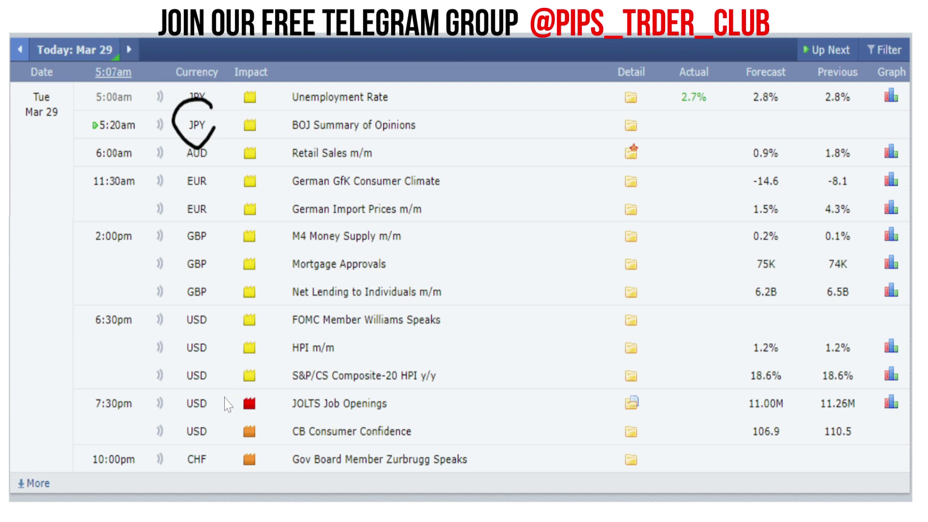
Step: Circle the 7:30pm and 10:00pm event times and mark the 10:00pm CHF entry on the March 29 economic calendar
drag(97, 420, 130, 405)
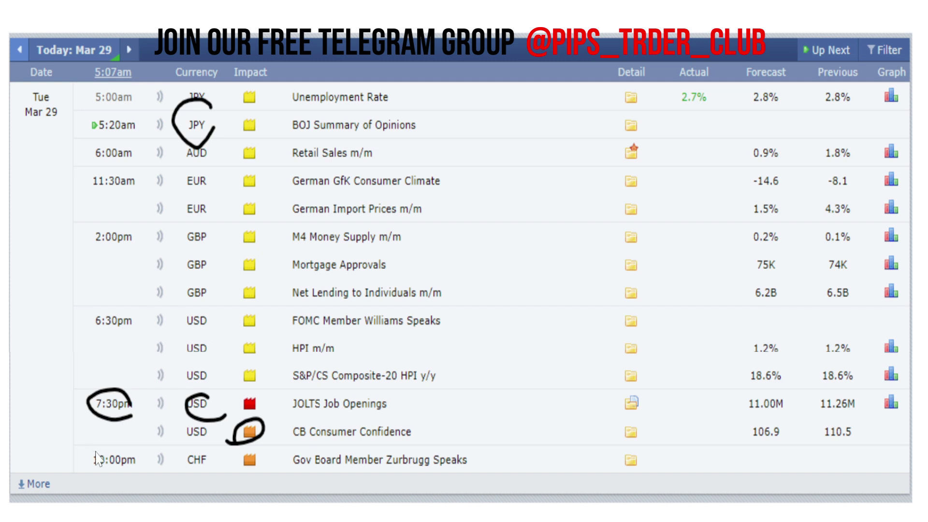
drag(100, 449, 119, 447)
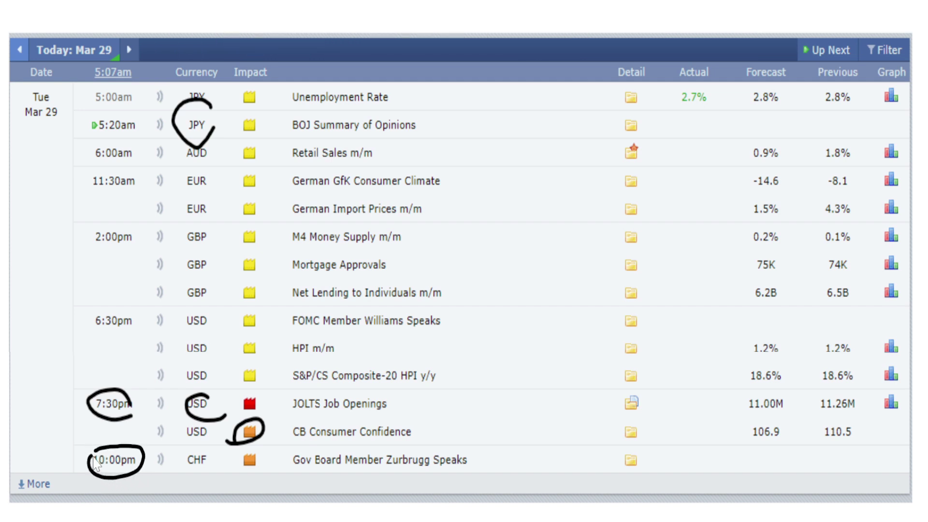
drag(183, 461, 237, 468)
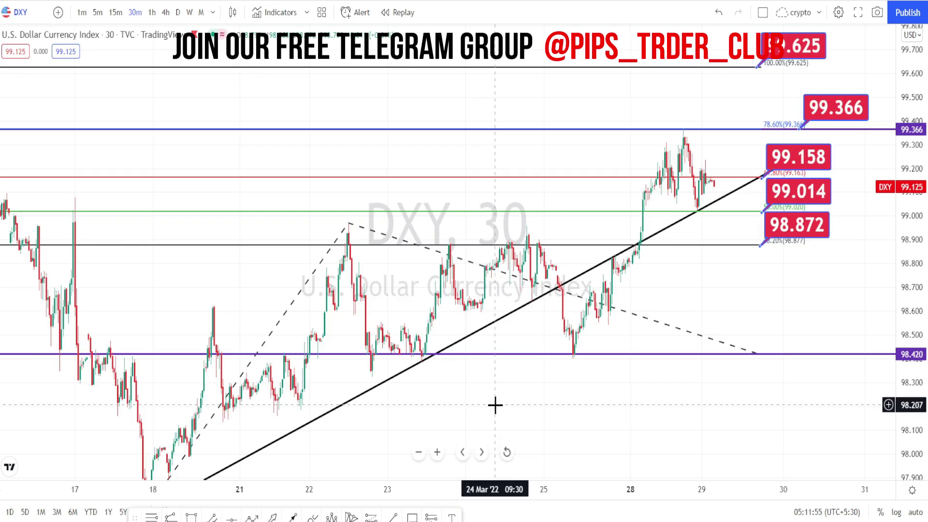
Step: Trace the DXY swings above the rising trendline and circle the points where price crosses or retests that trendline
mouse_move(167, 452)
mouse_down()
mouse_move(213, 331)
mouse_move(246, 414)
mouse_move(340, 283)
mouse_move(493, 238)
mouse_move(500, 293)
mouse_move(540, 226)
mouse_up()
drag(561, 279, 562, 290)
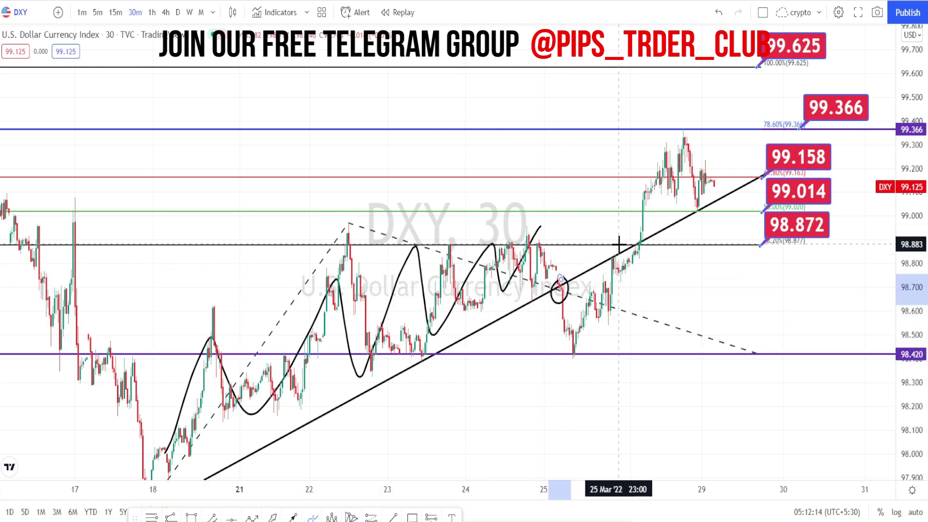
drag(637, 239, 624, 234)
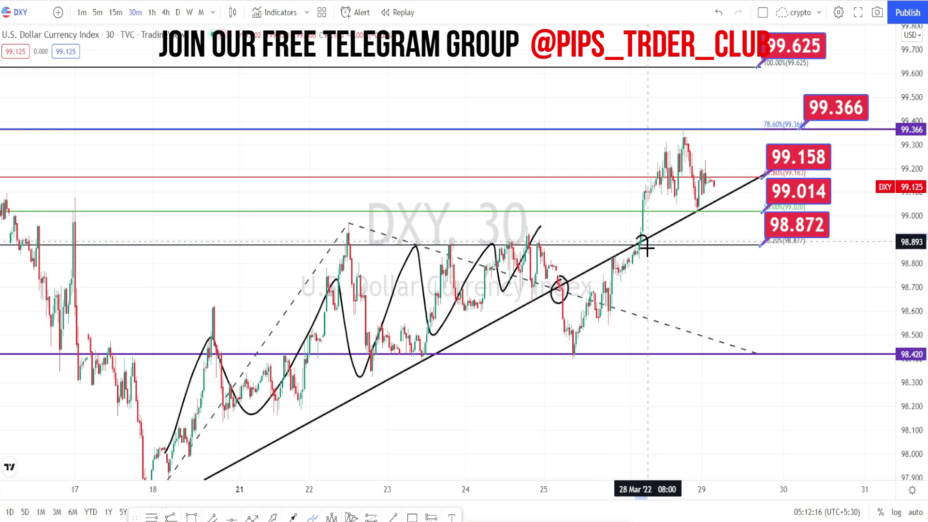
mouse_move(685, 194)
mouse_down()
mouse_move(706, 213)
mouse_move(690, 212)
mouse_move(691, 199)
mouse_up()
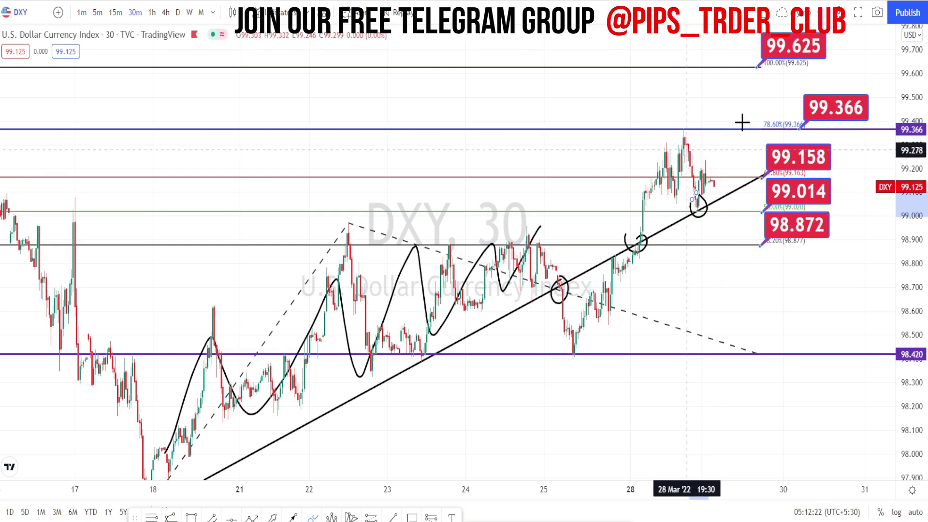
Step: Circle the 99.366 label, the earlier highs near that level and the latest DXY high
mouse_move(854, 141)
mouse_down()
mouse_move(865, 97)
mouse_move(811, 84)
mouse_move(839, 143)
mouse_up()
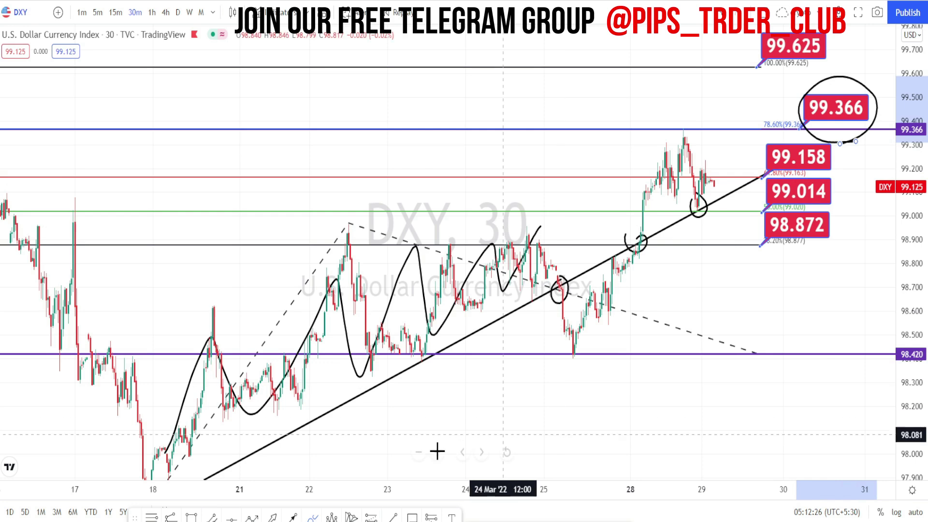
click(418, 452)
click(419, 451)
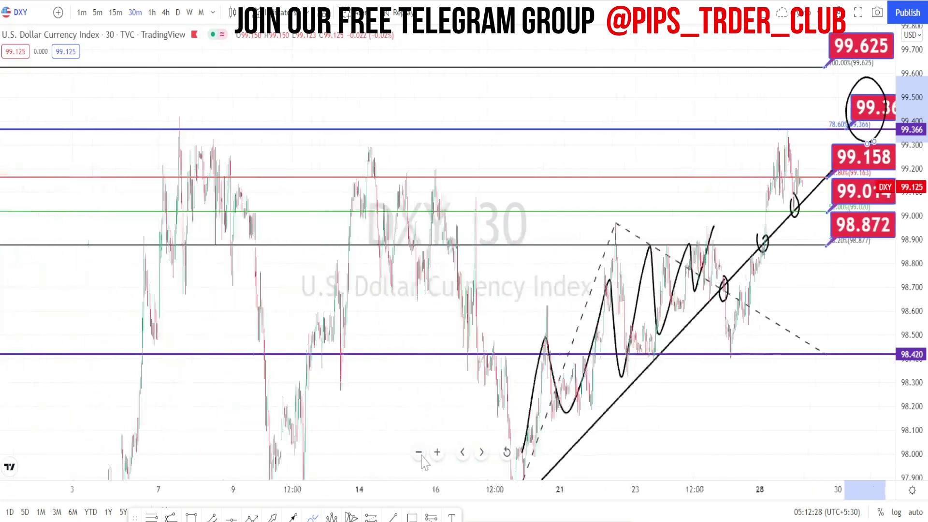
mouse_move(282, 121)
mouse_down()
mouse_move(259, 135)
mouse_move(288, 131)
mouse_up()
mouse_move(807, 129)
mouse_down()
mouse_move(786, 125)
mouse_move(811, 132)
mouse_move(794, 122)
mouse_up()
scroll(623, 201, up, 5)
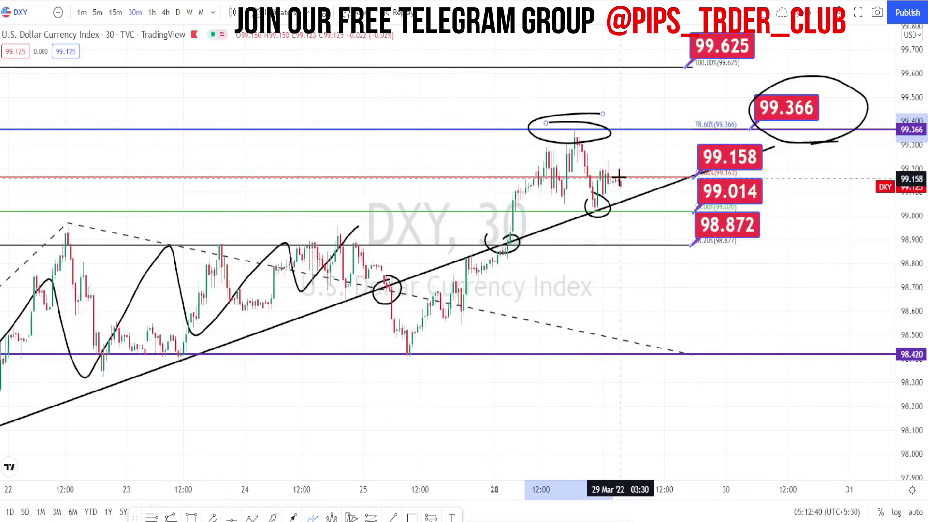
Step: Sketch the projected DXY decline through the rising trendline toward 98.420 and circle the 99.014 label
drag(625, 198, 619, 186)
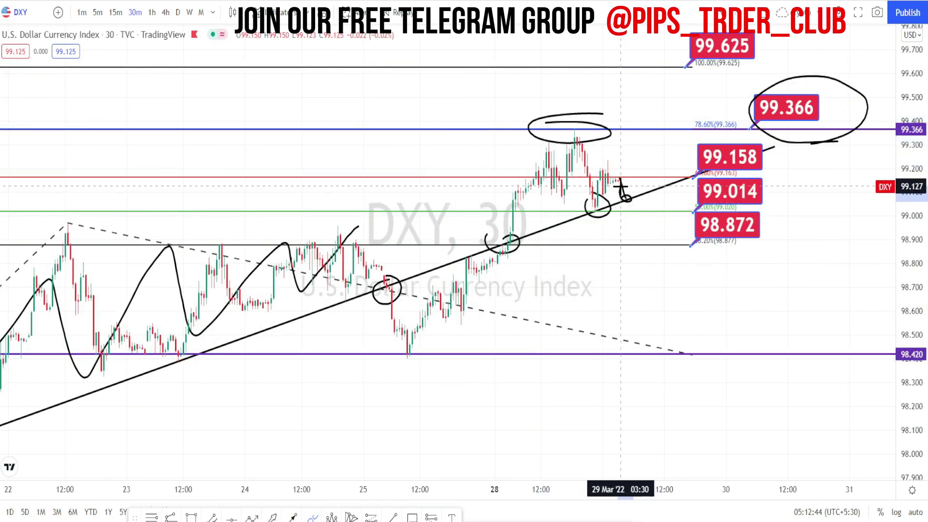
mouse_move(711, 208)
mouse_down()
mouse_move(689, 179)
mouse_move(722, 172)
mouse_move(730, 191)
mouse_move(713, 209)
mouse_up()
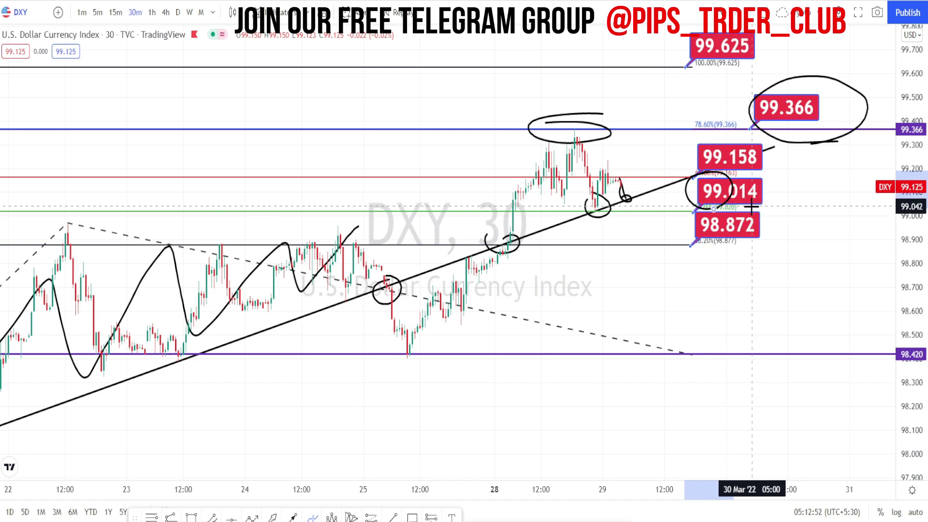
mouse_move(616, 208)
mouse_down()
mouse_move(652, 352)
mouse_move(644, 357)
mouse_up()
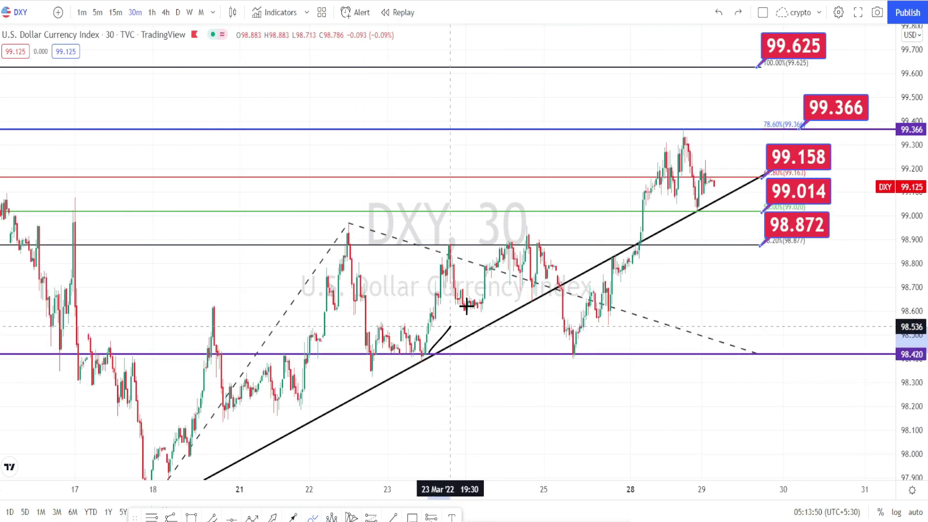
Step: Trace the DXY swings up to the 99.366 high and down to 98.420, circling both turning points, and extend the decline lower
mouse_move(466, 305)
mouse_down()
mouse_move(520, 223)
mouse_move(563, 286)
mouse_move(683, 124)
mouse_move(688, 137)
mouse_move(687, 120)
mouse_move(764, 369)
mouse_move(756, 343)
mouse_up()
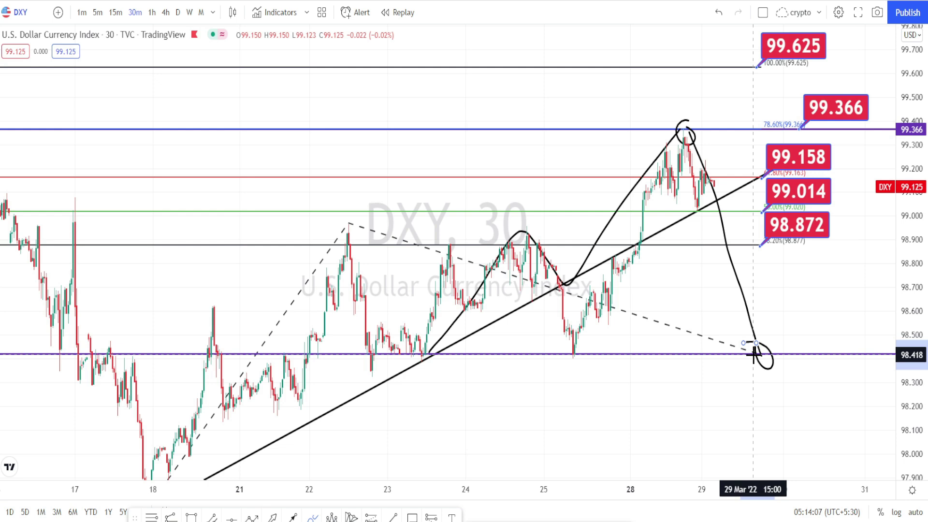
mouse_move(754, 355)
mouse_down()
mouse_move(756, 429)
mouse_move(773, 406)
mouse_up()
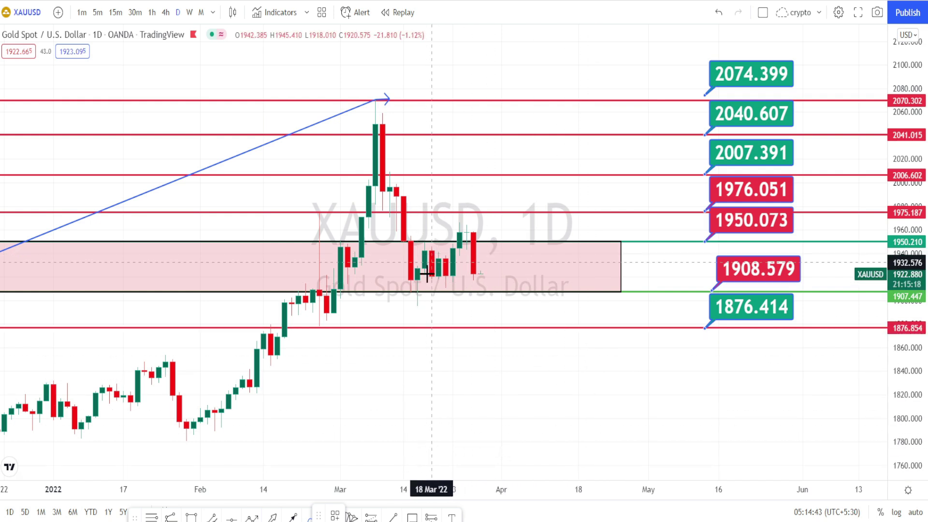
Step: Trace the head-and-shoulders swings on the XAUUSD daily chart from the early February low to the latest candle
drag(417, 290, 463, 218)
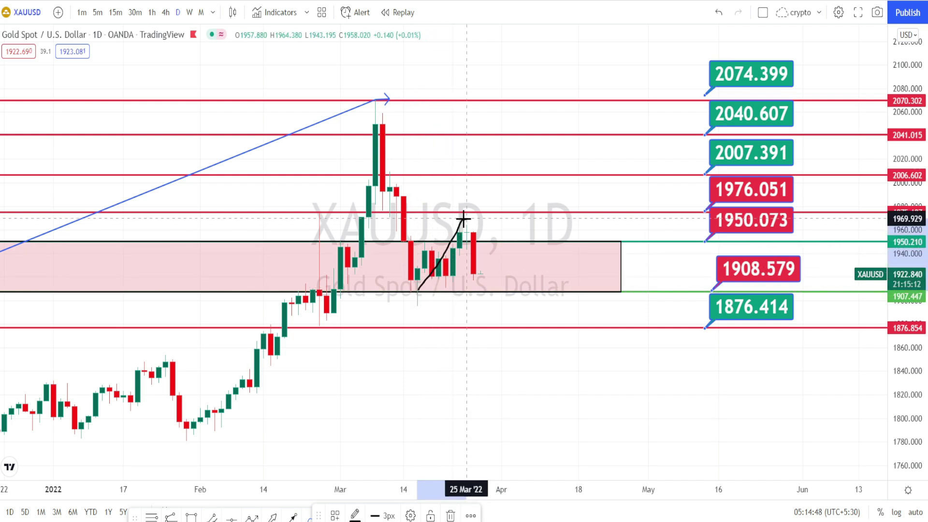
drag(462, 218, 480, 293)
mouse_move(201, 424)
mouse_down()
mouse_move(258, 363)
mouse_move(317, 271)
mouse_move(328, 206)
mouse_move(332, 321)
mouse_move(385, 102)
mouse_move(412, 311)
mouse_move(462, 220)
mouse_move(481, 294)
mouse_up()
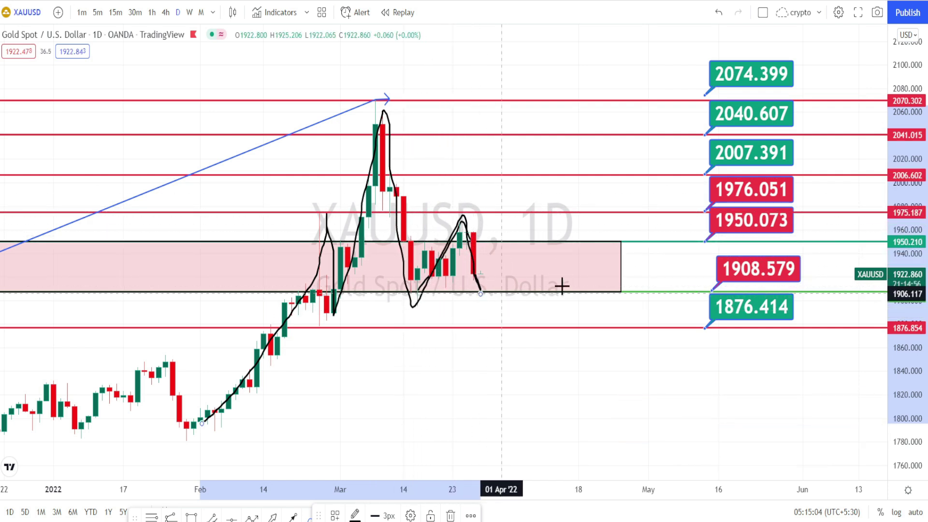
Step: Circle the 1908.579 and 1876.414 labels and extend the gold price path down to the 1876.854 line
mouse_move(730, 288)
mouse_down()
mouse_move(711, 273)
mouse_move(730, 247)
mouse_move(766, 263)
mouse_move(727, 289)
mouse_up()
drag(482, 292, 494, 327)
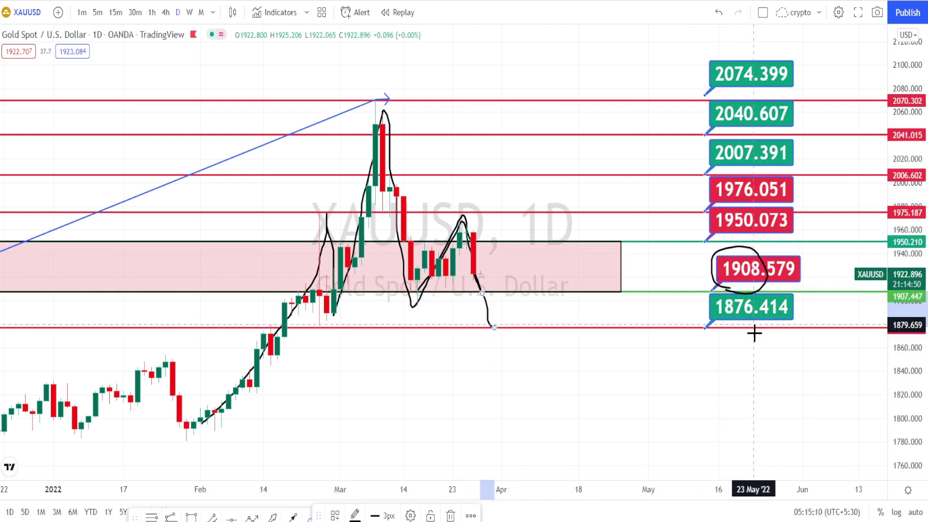
mouse_move(757, 345)
mouse_down()
mouse_move(725, 341)
mouse_move(713, 303)
mouse_move(751, 288)
mouse_move(765, 311)
mouse_move(753, 338)
mouse_up()
Step: Circle the whole gold pattern and the 1876.854 target point, and sketch a further decline below that line
mouse_move(456, 335)
mouse_down()
mouse_move(328, 325)
mouse_move(306, 166)
mouse_move(514, 209)
mouse_move(512, 283)
mouse_move(466, 331)
mouse_up()
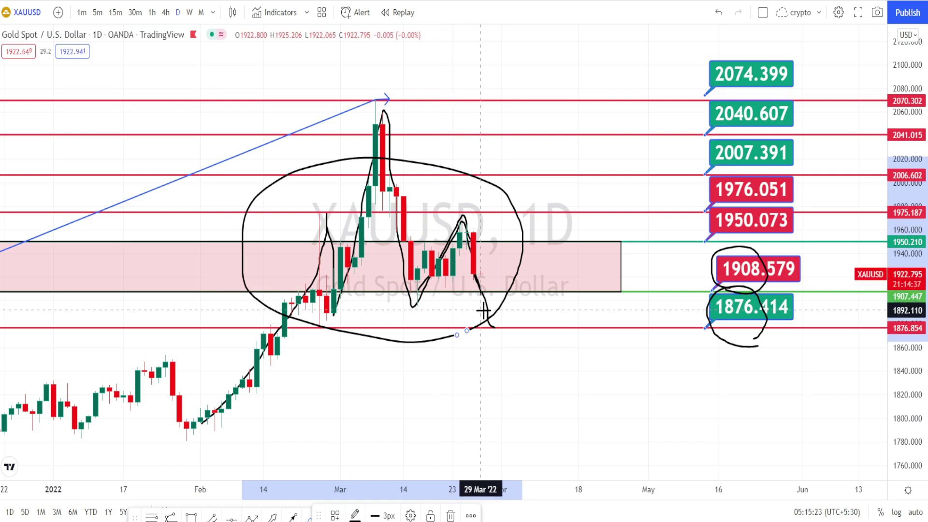
mouse_move(481, 310)
mouse_down()
mouse_move(508, 328)
mouse_move(482, 312)
mouse_up()
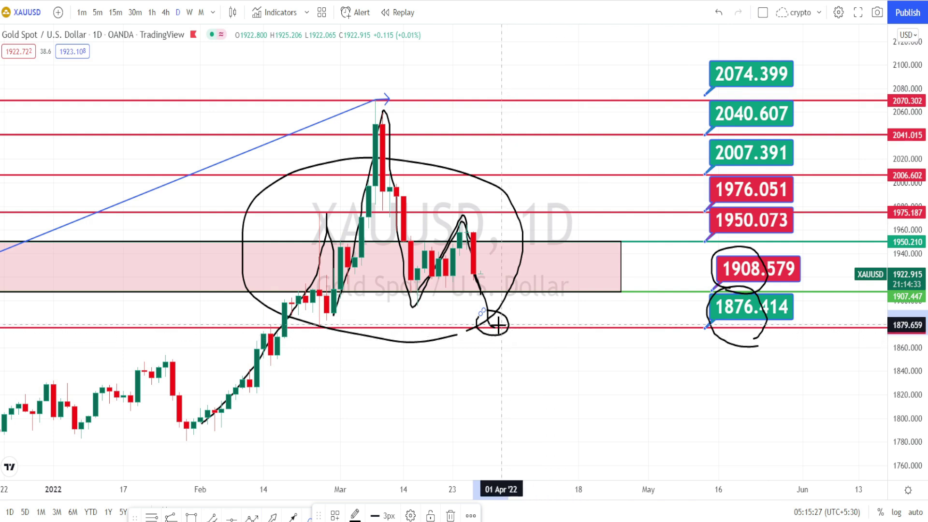
drag(498, 325, 532, 459)
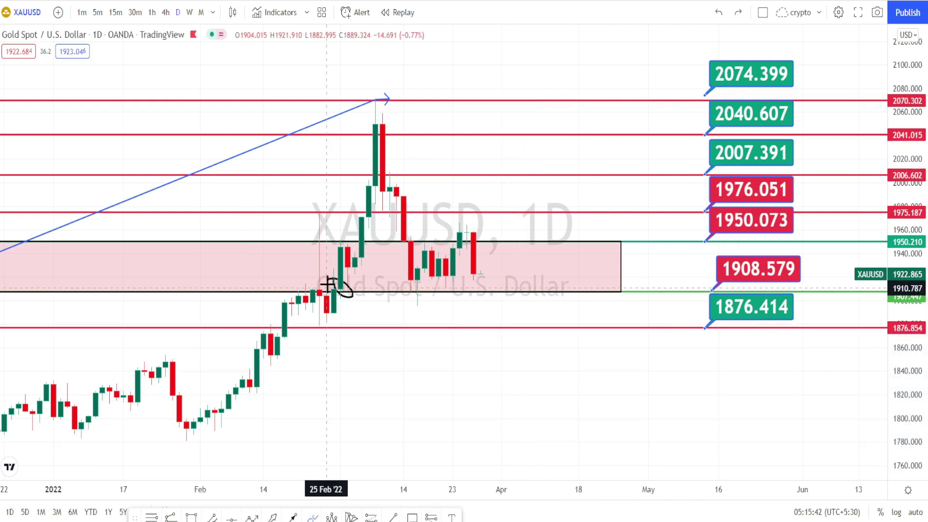
Step: Circle the three March price touches along the 1907.447 support line and the 1908.579 label
click(333, 279)
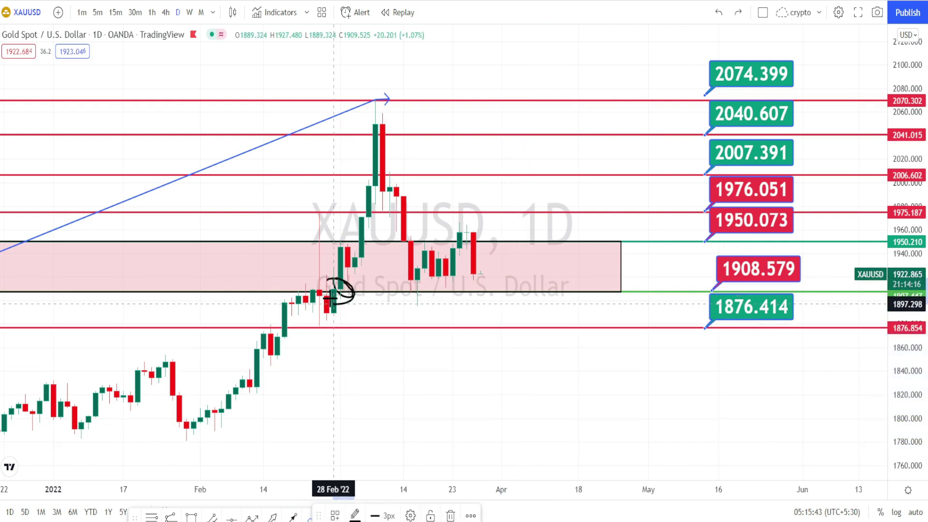
drag(404, 284, 462, 285)
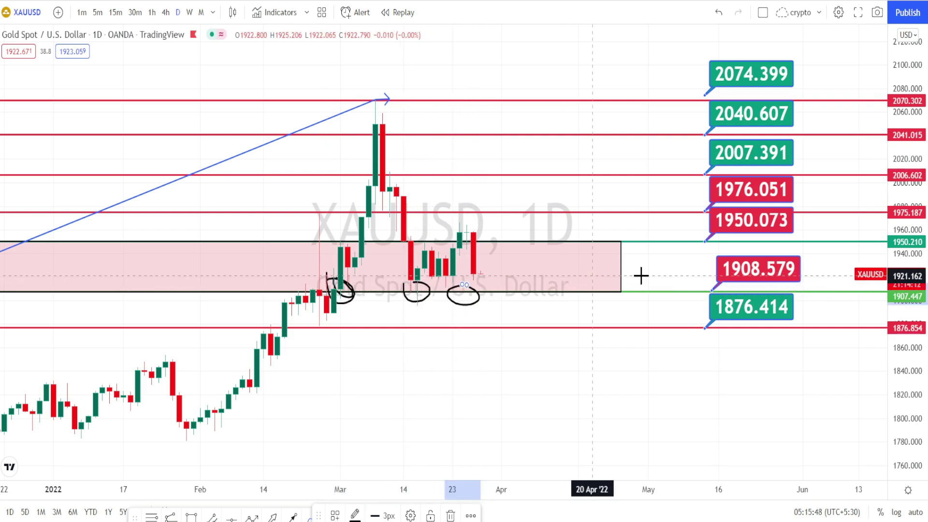
mouse_move(740, 292)
mouse_down()
mouse_move(720, 256)
mouse_move(766, 278)
mouse_move(742, 293)
mouse_up()
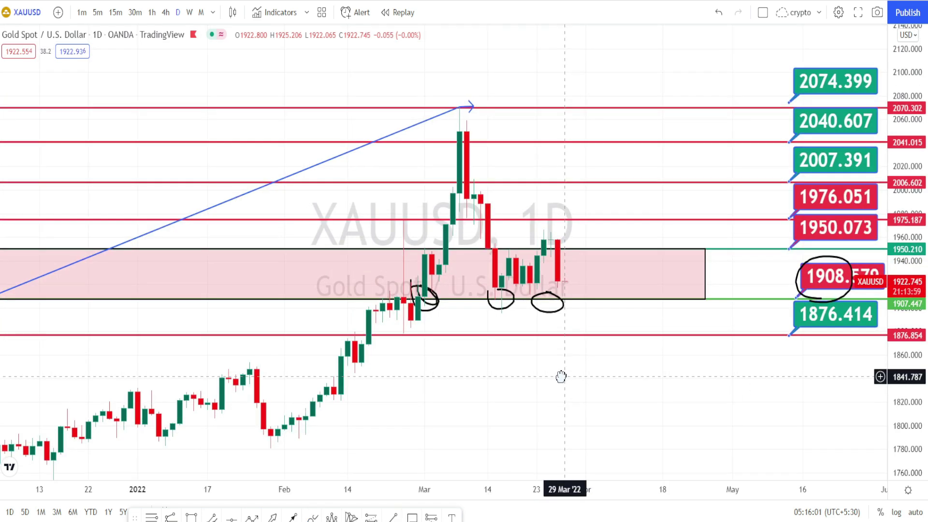
Step: Trace the long-term gold swings from the August 2020 high to the March 2022 high and circle the June 2021 peak
mouse_move(493, 474)
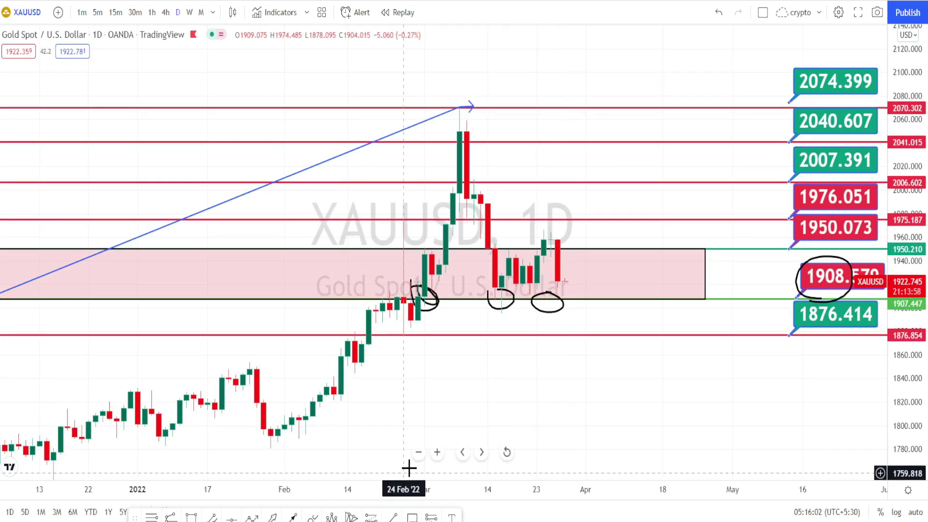
click(418, 452)
click(419, 452)
click(418, 453)
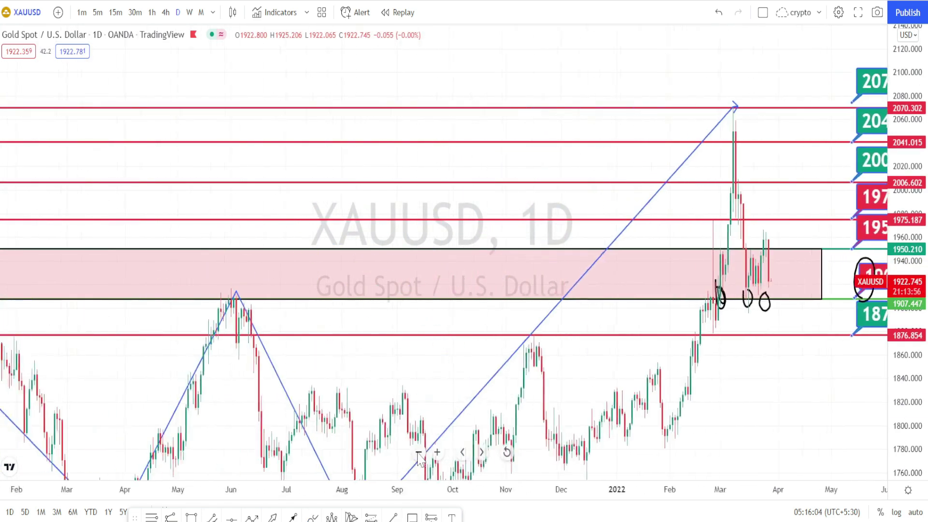
click(419, 453)
click(418, 453)
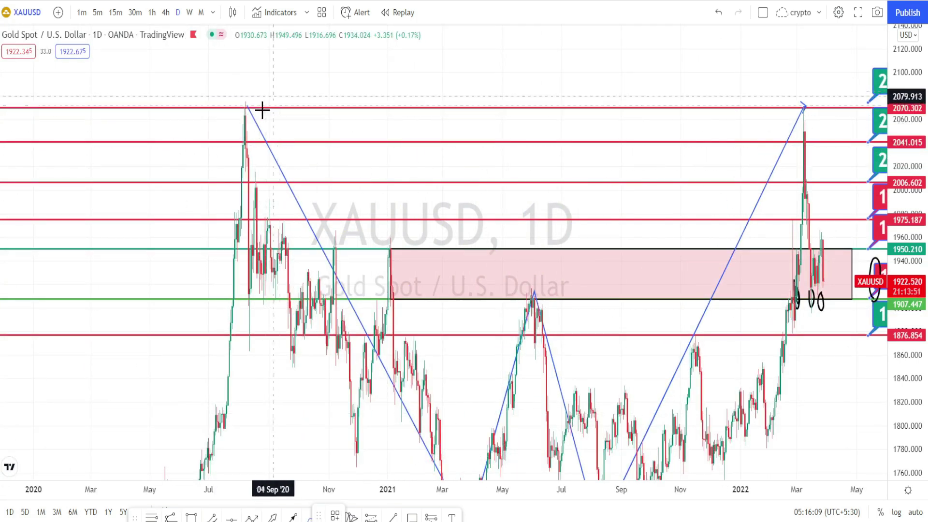
drag(252, 109, 332, 263)
mouse_move(461, 456)
mouse_down()
mouse_move(480, 443)
mouse_move(523, 292)
mouse_move(595, 476)
mouse_move(673, 375)
mouse_move(802, 95)
mouse_up()
mouse_move(532, 282)
mouse_down()
mouse_move(536, 321)
mouse_move(513, 291)
mouse_up()
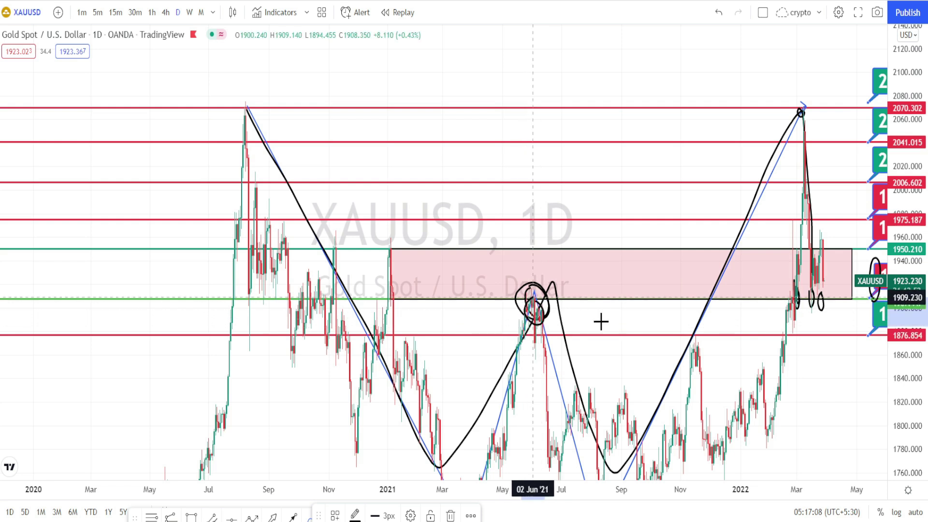
Step: Sketch a downward arrow from the 1907.447 support and circle both the March touches and the June 2021 peak
mouse_move(820, 304)
mouse_down()
mouse_move(832, 376)
mouse_move(852, 351)
mouse_up()
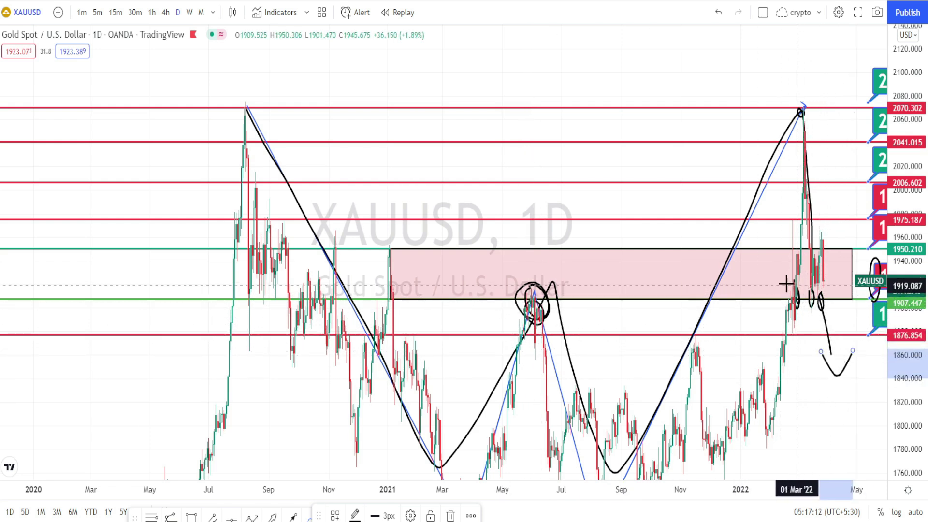
mouse_move(780, 286)
mouse_down()
mouse_move(800, 282)
mouse_move(773, 292)
mouse_up()
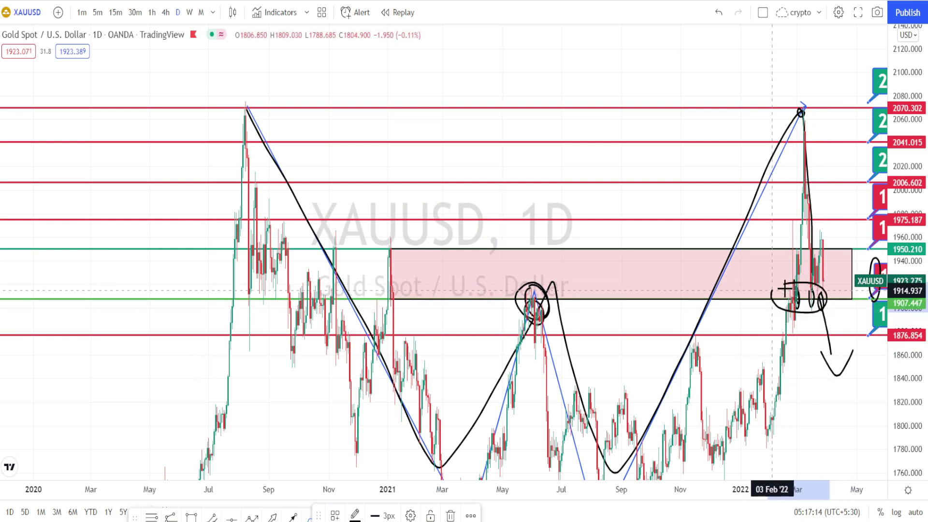
drag(535, 283, 527, 283)
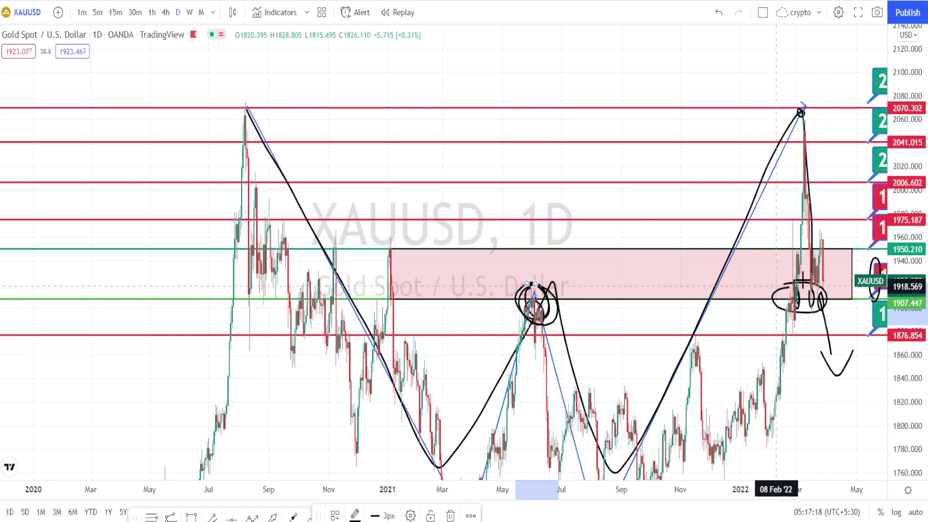
mouse_move(823, 296)
mouse_down()
mouse_move(846, 347)
mouse_move(835, 374)
mouse_up()
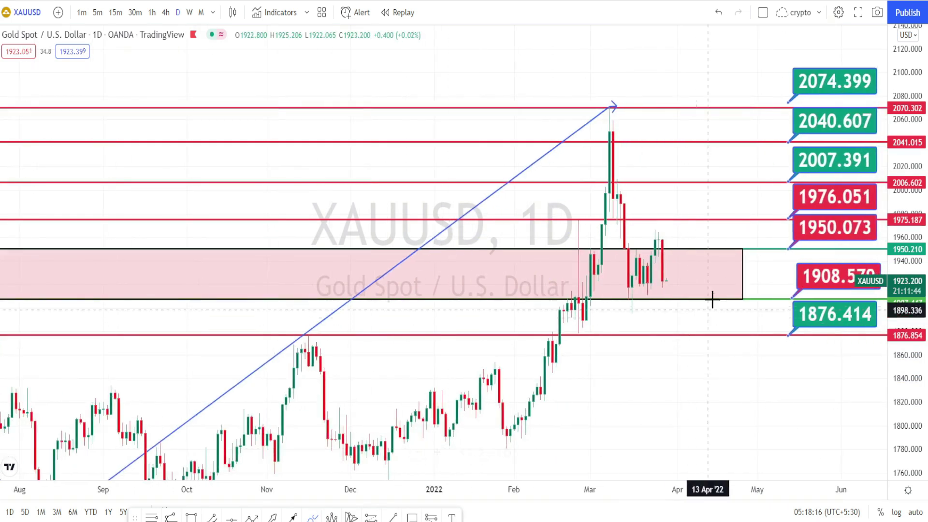
Step: Draw a rising gold trendline from the 28 Jan '22 low at 1777.457 to about 1980 and circle the latest candle on it
mouse_move(684, 251)
mouse_down()
mouse_move(706, 248)
mouse_move(716, 301)
mouse_move(675, 279)
mouse_move(738, 201)
mouse_move(705, 216)
mouse_move(737, 201)
mouse_move(753, 237)
mouse_up()
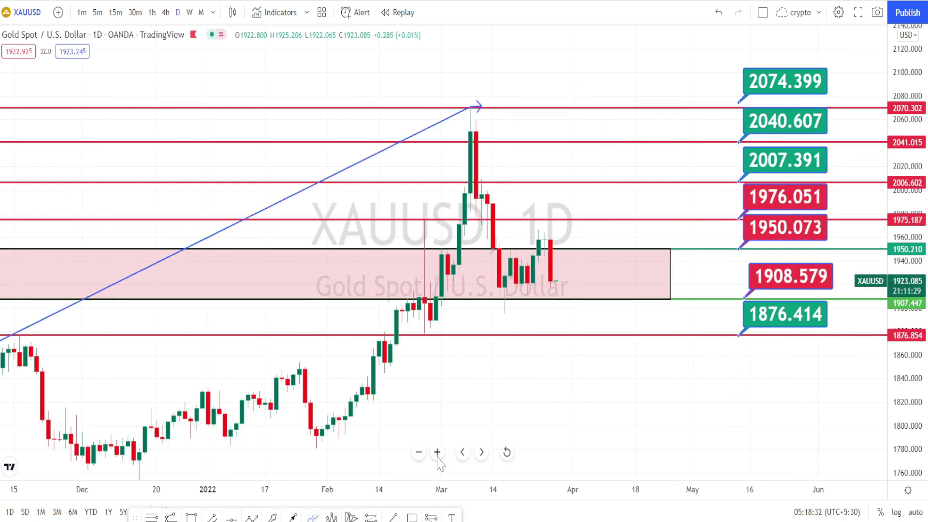
click(316, 452)
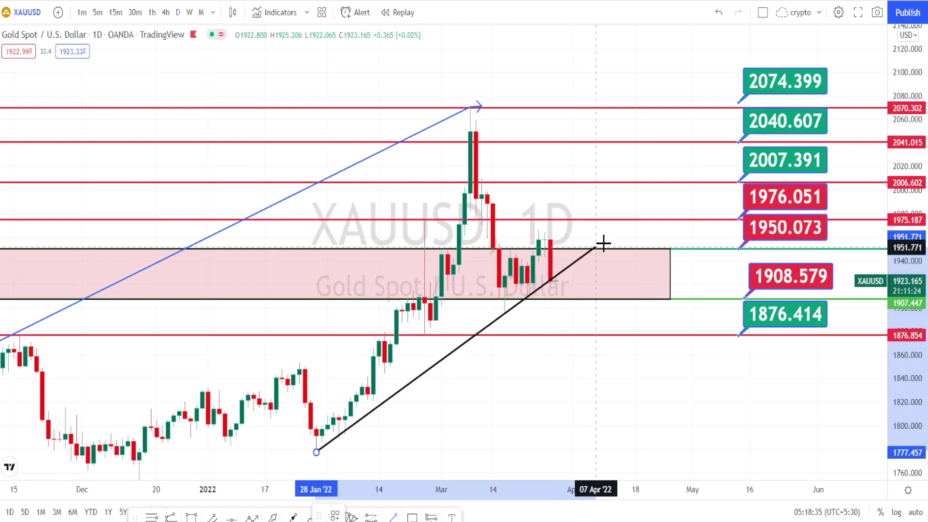
click(647, 214)
click(555, 255)
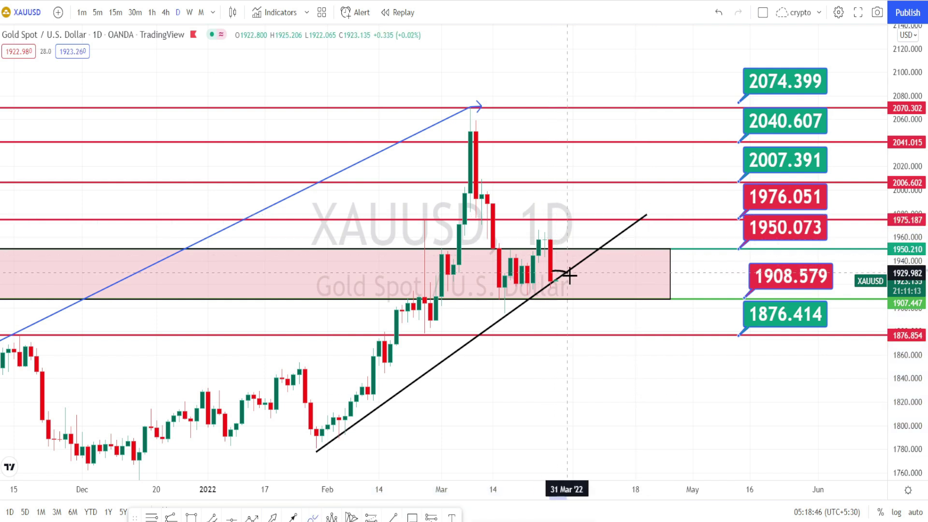
mouse_move(566, 291)
mouse_down()
mouse_move(538, 288)
mouse_move(553, 268)
mouse_up()
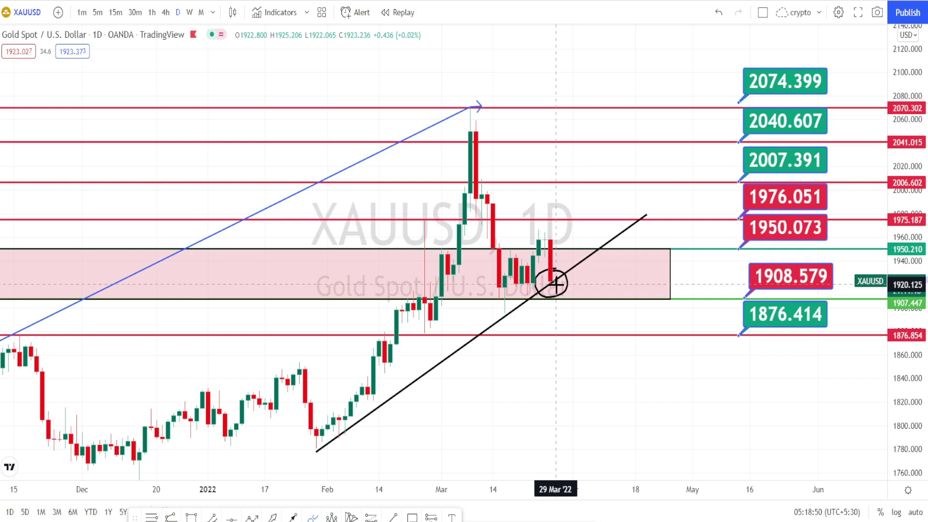
Step: Circle the 1908.579 label and mark the latest daily gold candle where it meets the rising black trendline
mouse_move(775, 297)
mouse_down()
mouse_move(746, 296)
mouse_move(752, 256)
mouse_move(799, 264)
mouse_up()
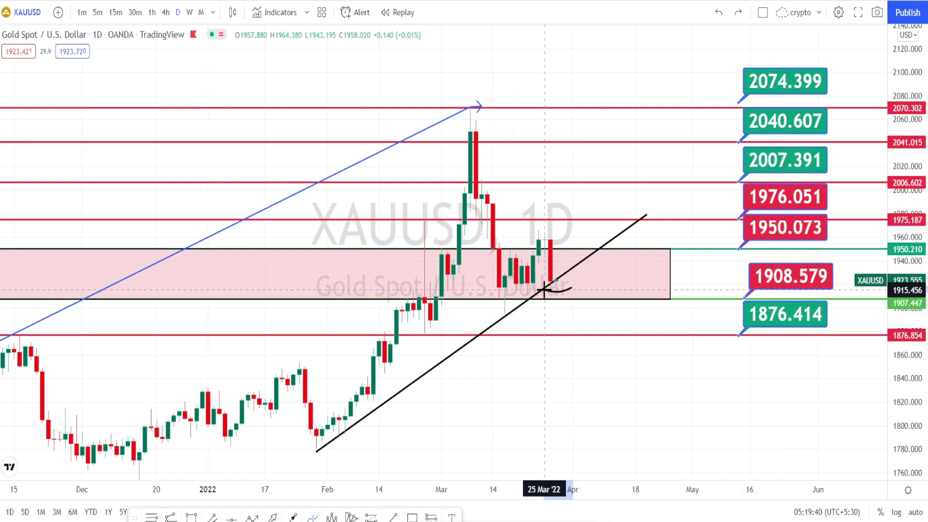
mouse_move(545, 288)
mouse_down()
mouse_move(538, 280)
mouse_move(569, 269)
mouse_move(573, 286)
mouse_up()
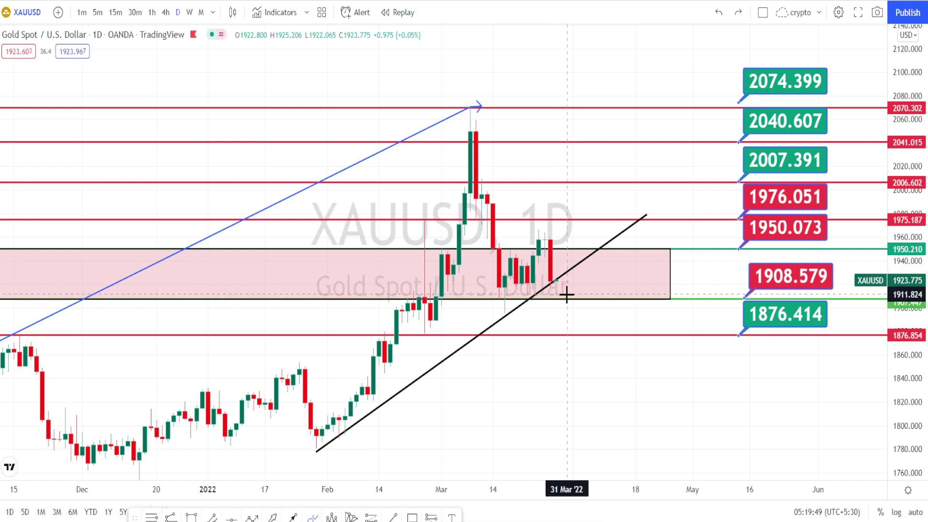
mouse_move(564, 293)
mouse_down()
mouse_move(549, 288)
mouse_move(558, 269)
mouse_up()
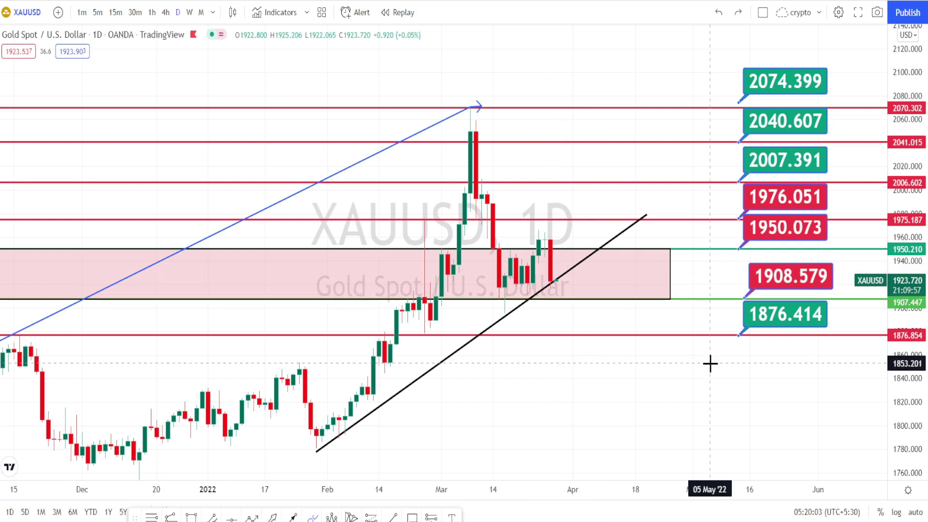
Step: Outline the full column of daily price labels from 2074.399 down to 1876.414 with one freehand loop
mouse_move(715, 357)
mouse_down()
mouse_move(710, 172)
mouse_move(842, 66)
mouse_up()
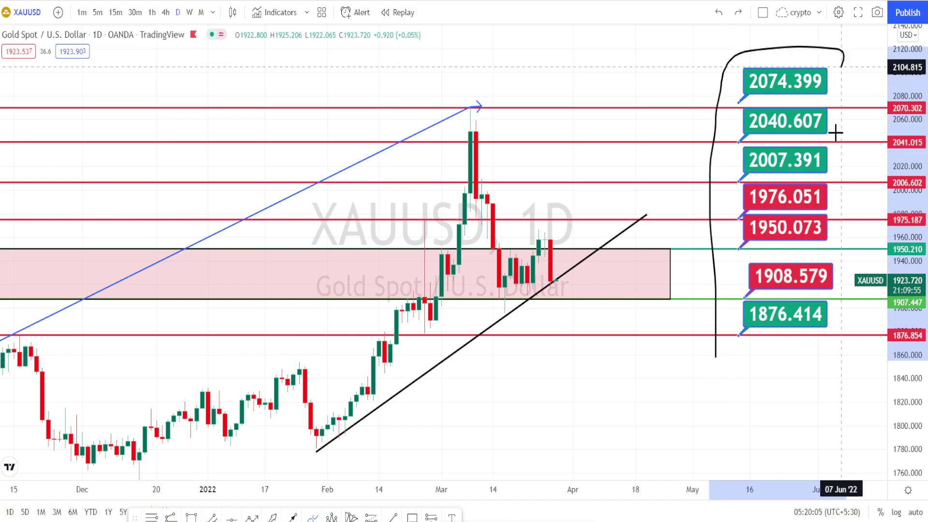
mouse_move(835, 133)
mouse_down()
mouse_move(833, 391)
mouse_move(694, 357)
mouse_up()
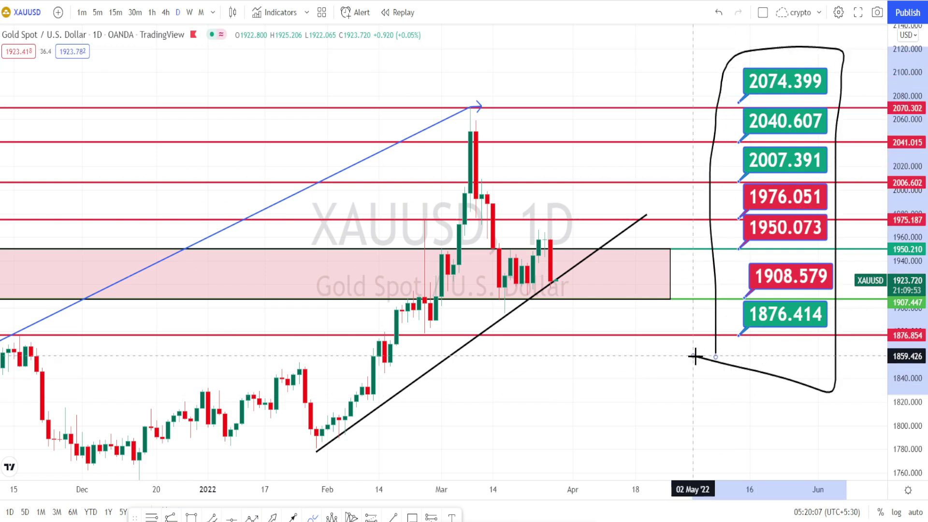
drag(695, 356, 693, 356)
Step: Switch the gold chart to the 1h timeframe and circle three points along the lower rising blue trendline
key(1)
key(h)
key(Return)
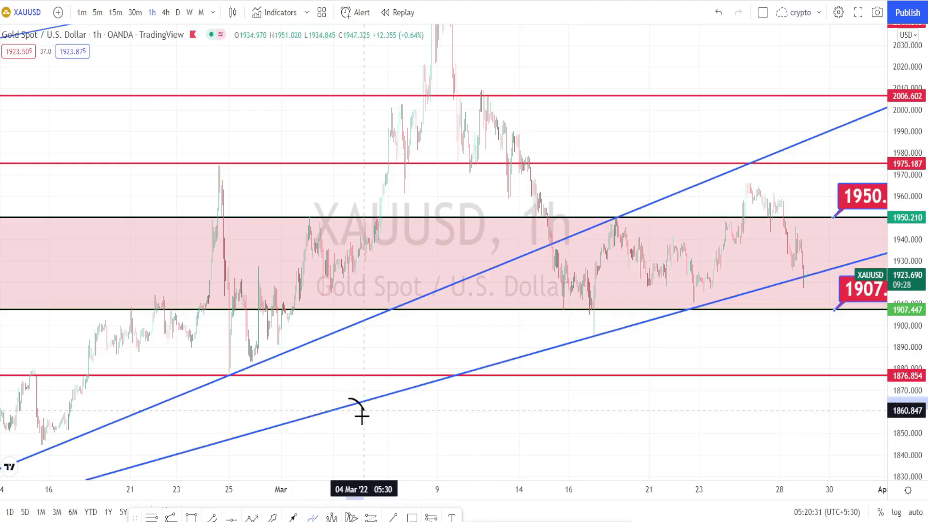
mouse_move(439, 369)
mouse_down()
mouse_move(438, 387)
mouse_move(439, 370)
mouse_up()
drag(495, 358, 499, 366)
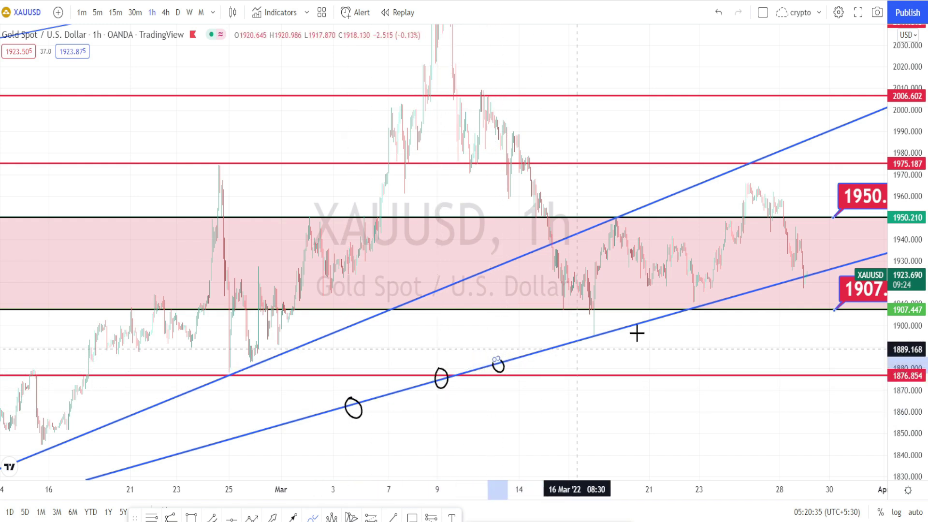
Step: Circle three points along the upper rising blue trendline, the last at its 17 March touch near 1950
drag(430, 296, 417, 289)
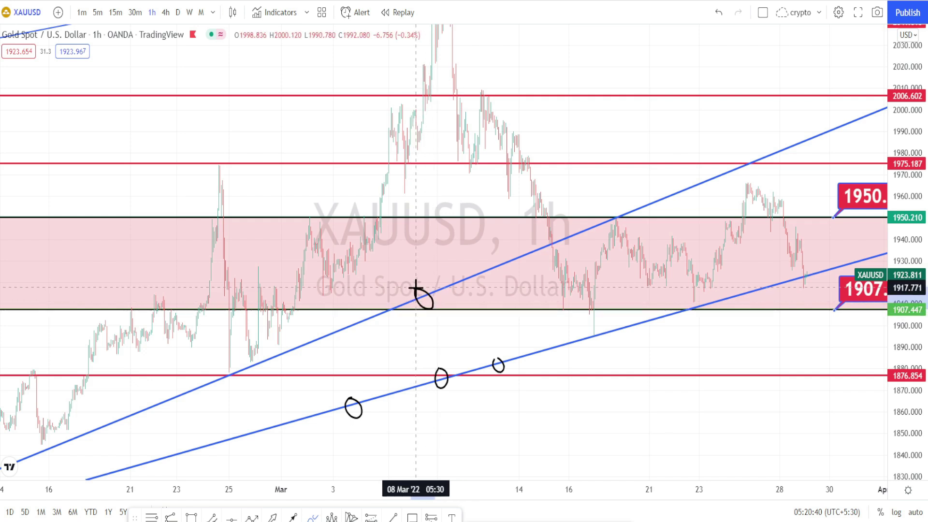
drag(505, 250, 502, 252)
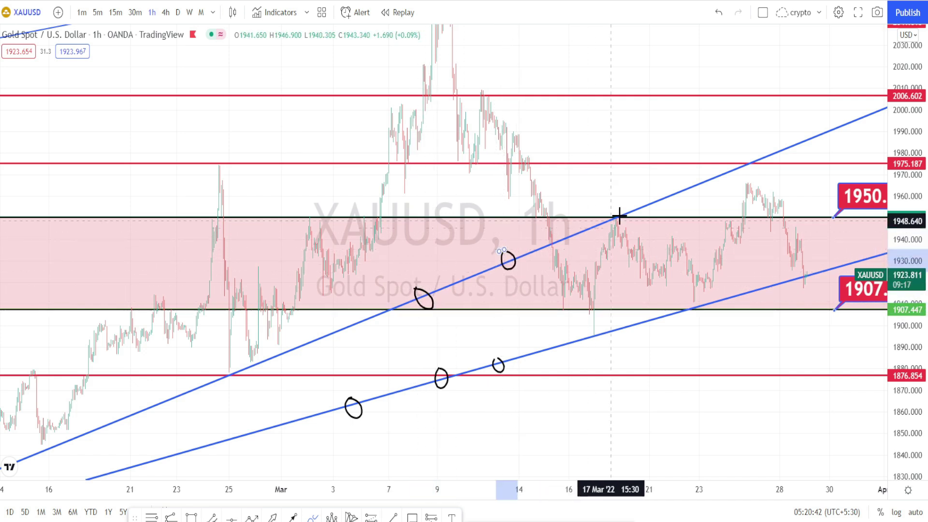
drag(627, 209, 616, 207)
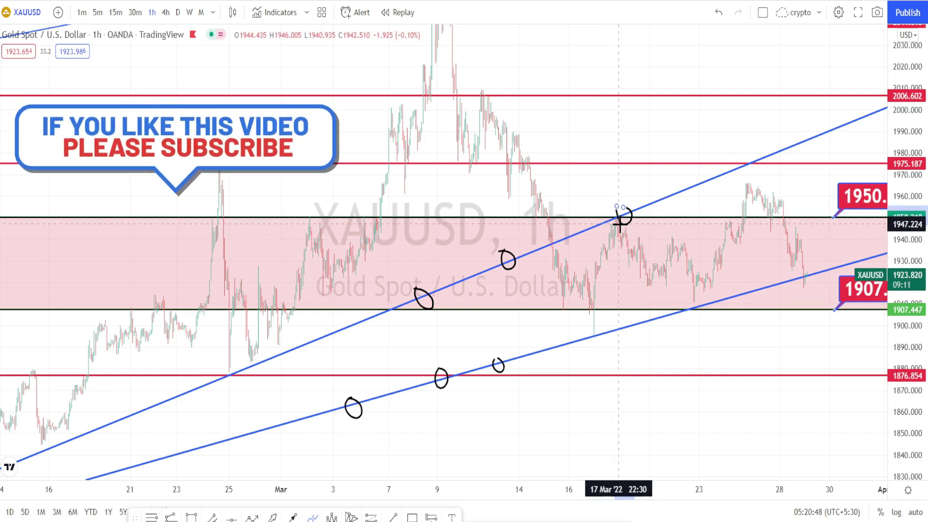
Step: Sketch the drop from the 17 March touch and a rebound arrow from the 29 March low to 1950, circling that low and the 1907 label
drag(622, 222, 737, 273)
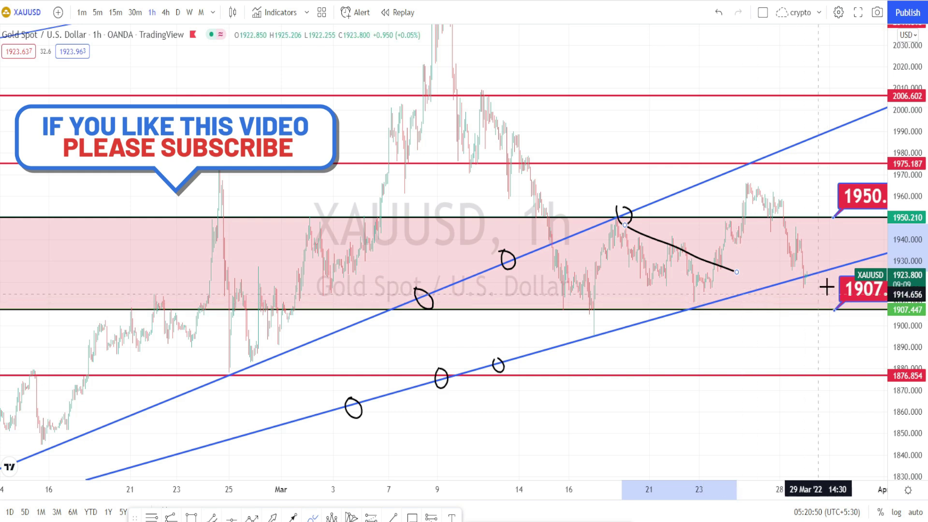
mouse_move(802, 270)
mouse_down()
mouse_move(806, 276)
mouse_move(816, 216)
mouse_move(830, 242)
mouse_up()
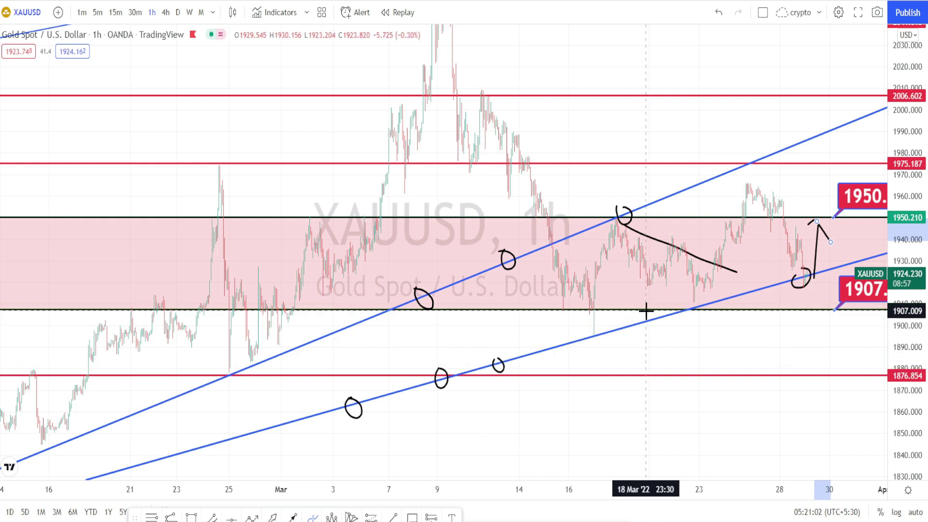
drag(864, 323, 843, 267)
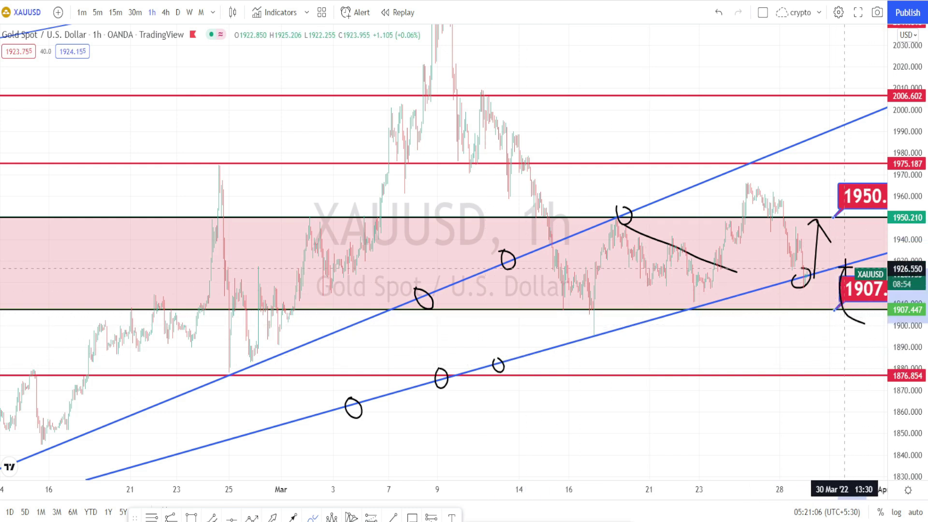
drag(883, 296, 868, 320)
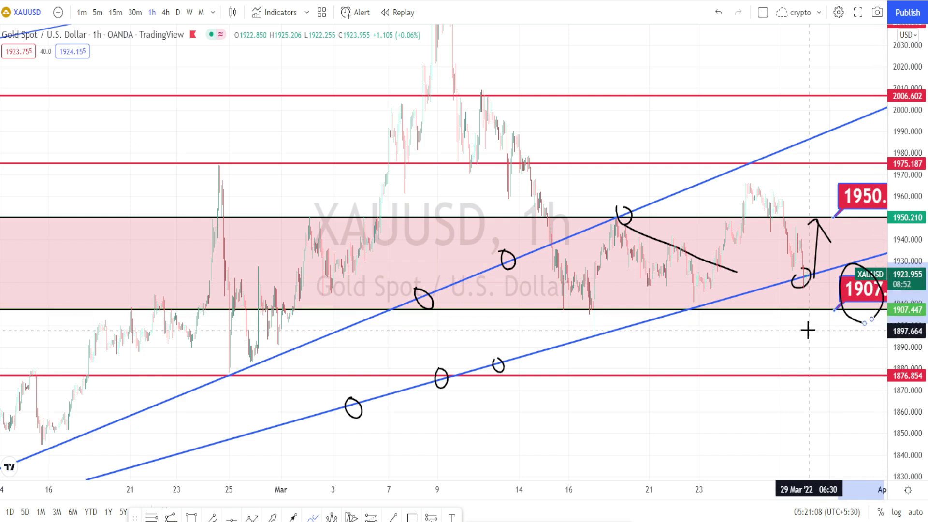
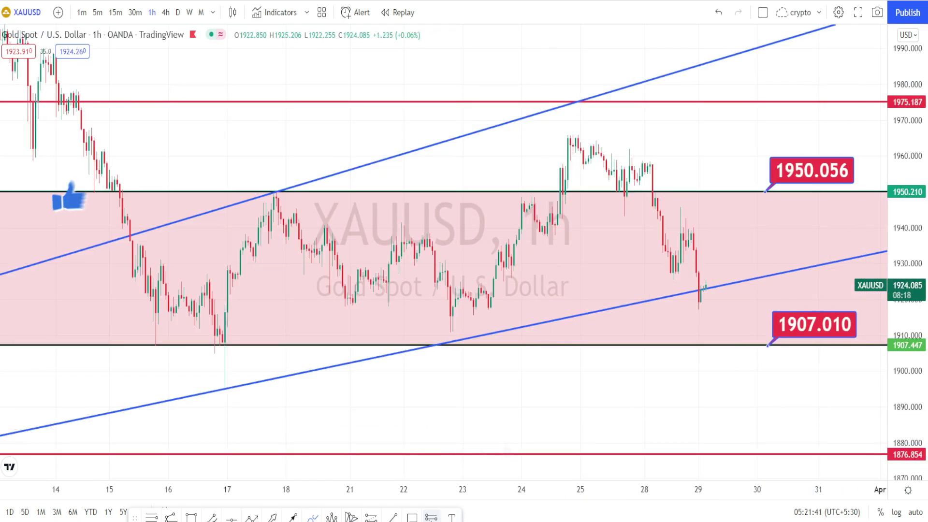
Step: Draw a falling trendline from 1935.516 on 15 March to about 1908 on 23 March
click(393, 517)
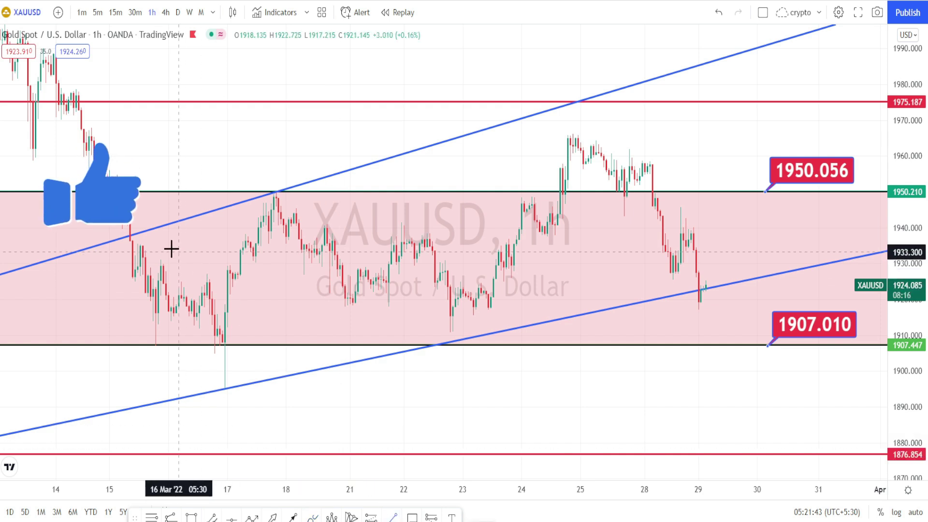
click(135, 244)
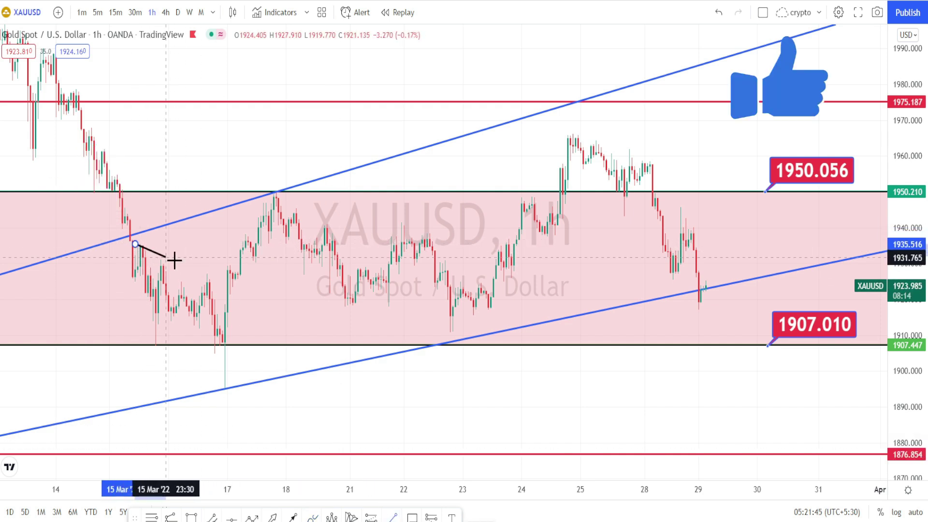
click(479, 342)
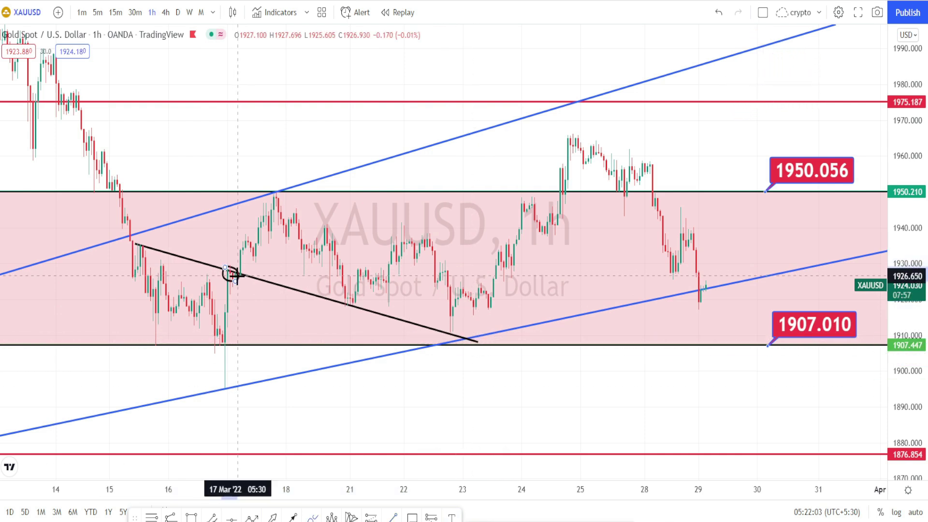
Step: Circle the 17, 21 and 22 March contacts on the falling trendline and trace the rises from the first and last
mouse_move(240, 264)
mouse_down()
mouse_move(248, 237)
mouse_move(260, 249)
mouse_move(276, 193)
mouse_up()
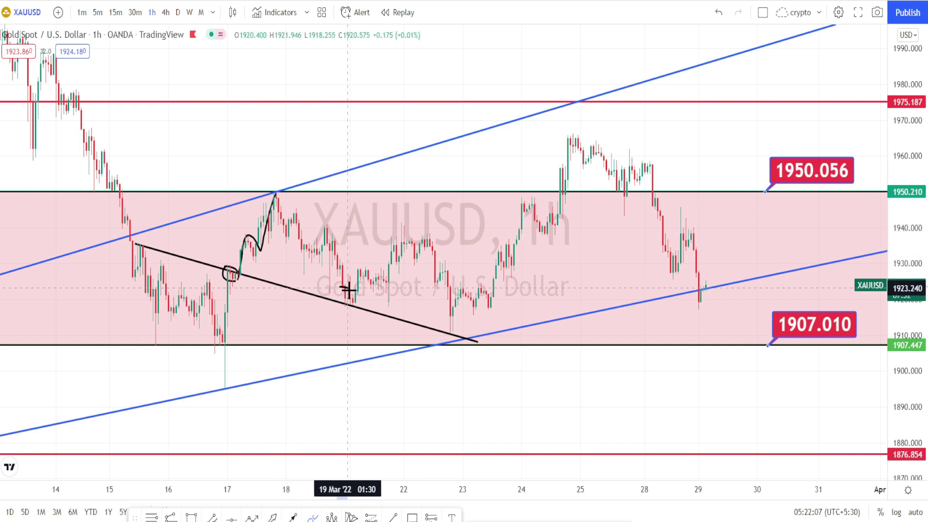
drag(358, 303, 341, 292)
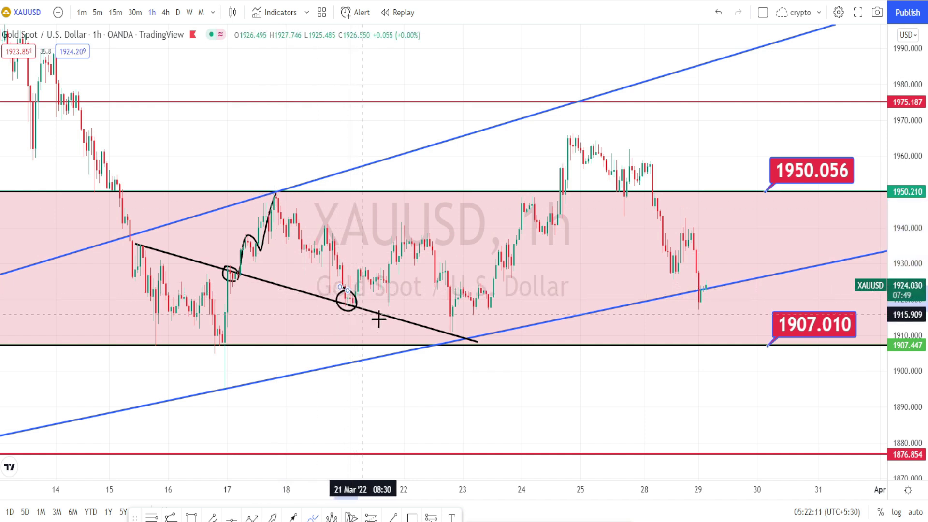
key(ctrl+z)
drag(367, 289, 344, 293)
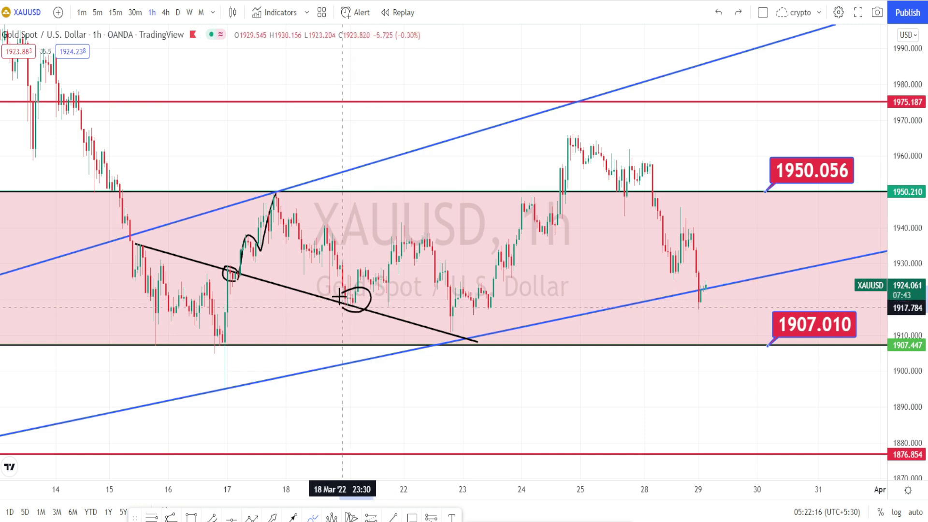
mouse_move(454, 348)
mouse_down()
mouse_move(448, 328)
mouse_move(503, 248)
mouse_move(479, 252)
mouse_move(508, 240)
mouse_move(523, 265)
mouse_up()
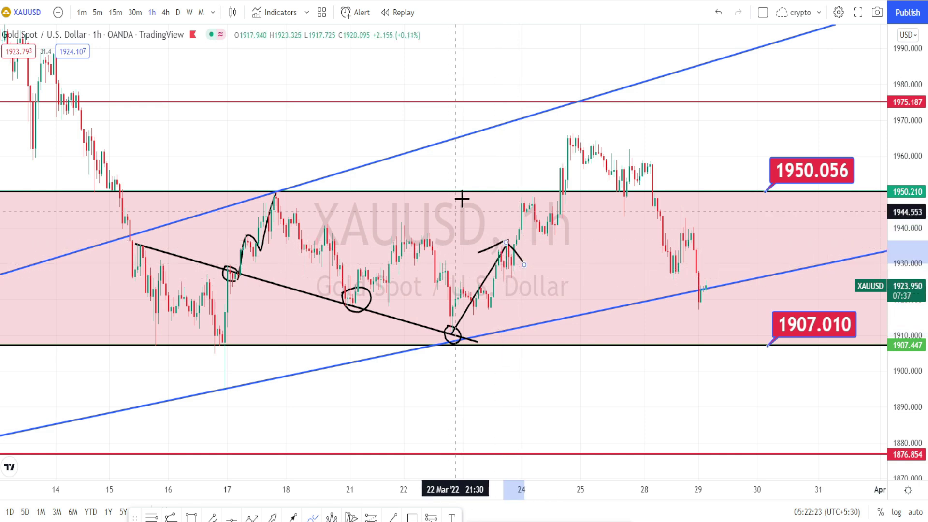
Step: Draw a second falling trendline from 1949.497 on 17 March to about 1915 and mark its breakout and the 29 March rebound
click(271, 193)
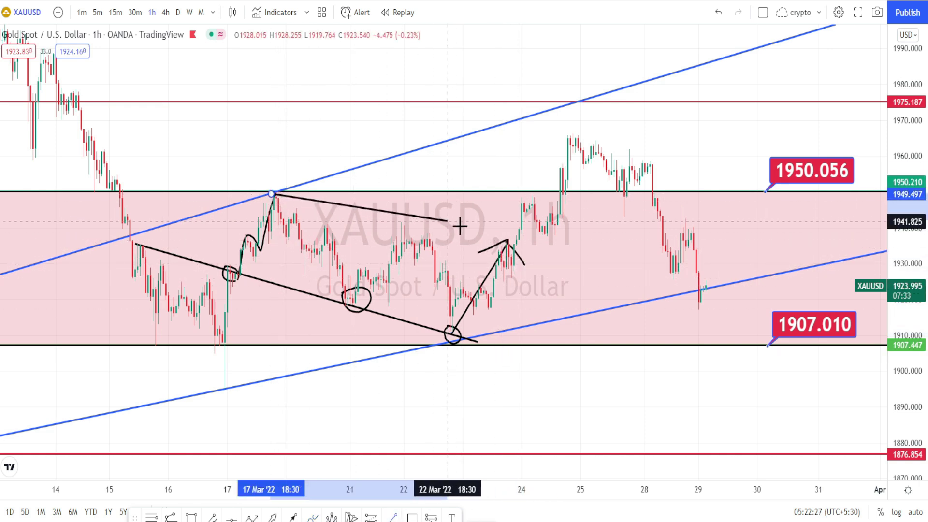
click(740, 318)
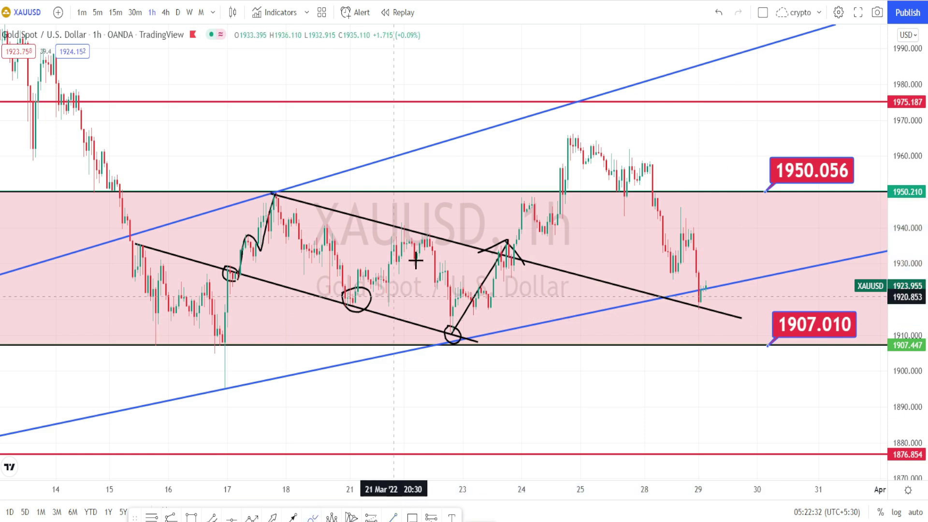
drag(714, 299, 697, 295)
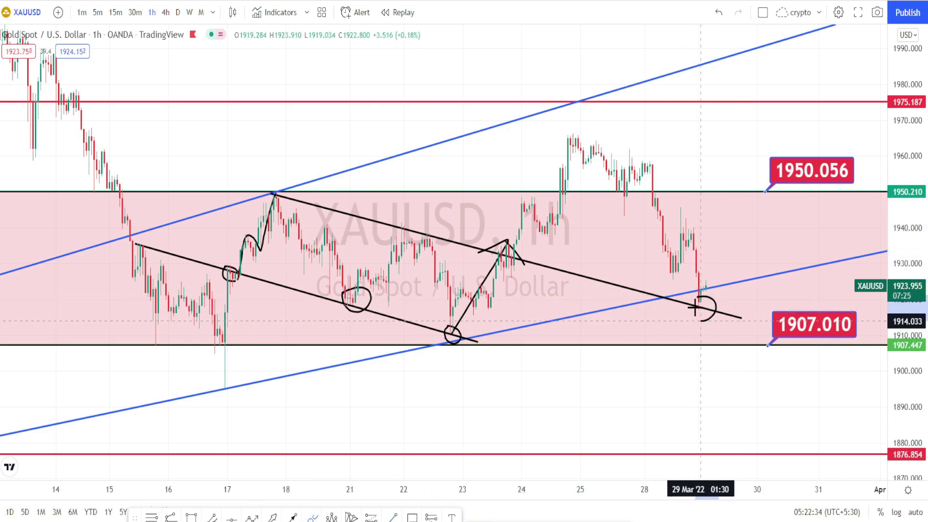
drag(505, 247, 523, 265)
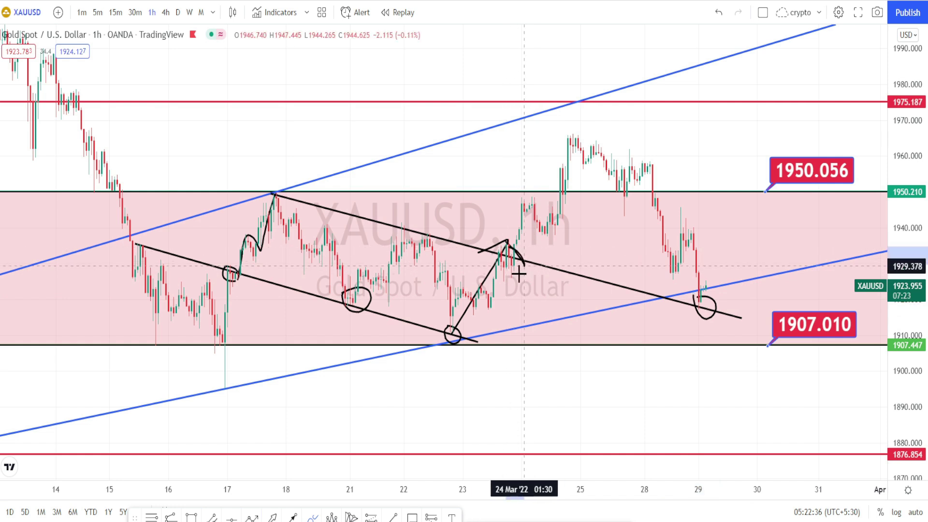
mouse_move(712, 290)
mouse_down()
mouse_move(751, 207)
mouse_move(737, 210)
mouse_up()
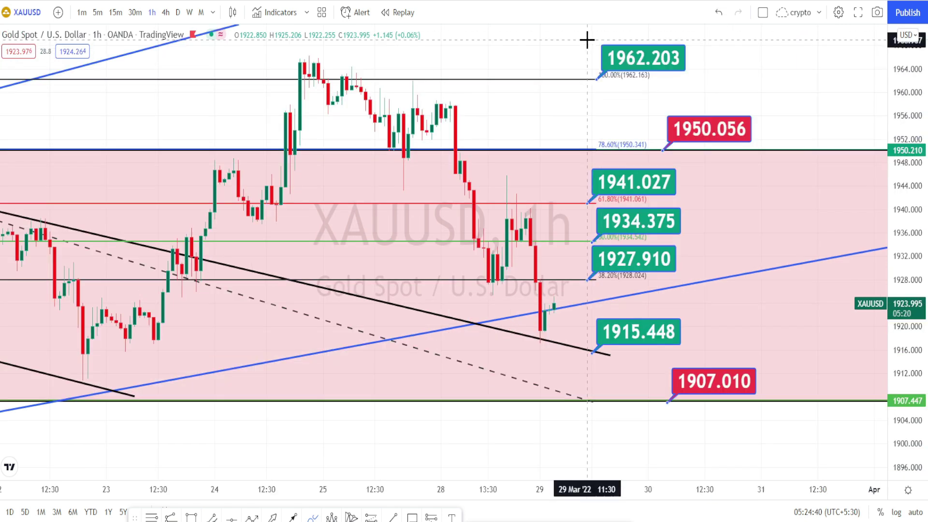
Step: Outline the column of hourly target labels from 1962.203 down to 1915.448 with a freehand loop
mouse_move(589, 38)
mouse_down()
mouse_move(693, 34)
mouse_move(690, 197)
mouse_up()
mouse_move(688, 241)
mouse_down()
mouse_move(685, 343)
mouse_move(591, 369)
mouse_move(590, 20)
mouse_up()
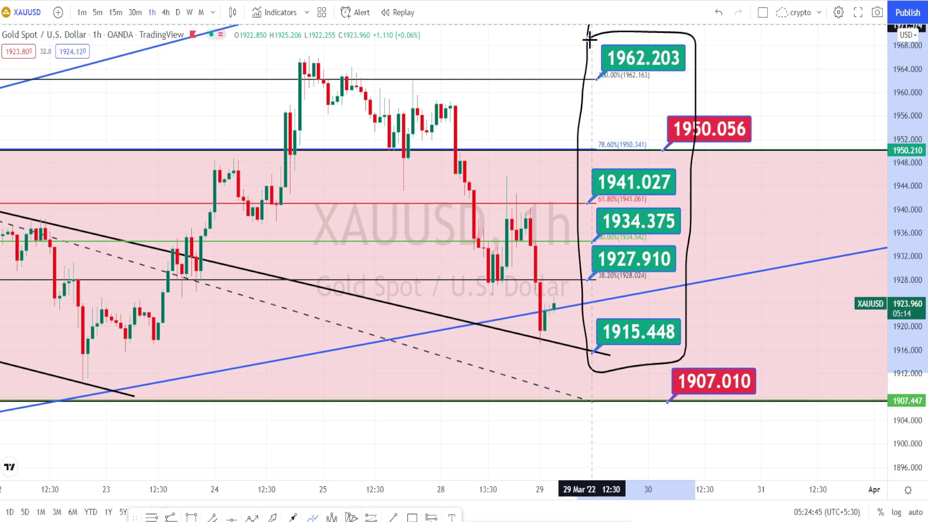
Step: Mark two points on the falling trendline, including the 29 March low, and sketch an upward arrow from that low towards 1927.910
mouse_move(515, 316)
mouse_down()
mouse_move(548, 336)
mouse_move(515, 354)
mouse_move(515, 332)
mouse_up()
mouse_move(363, 295)
mouse_down()
mouse_move(377, 290)
mouse_move(366, 301)
mouse_up()
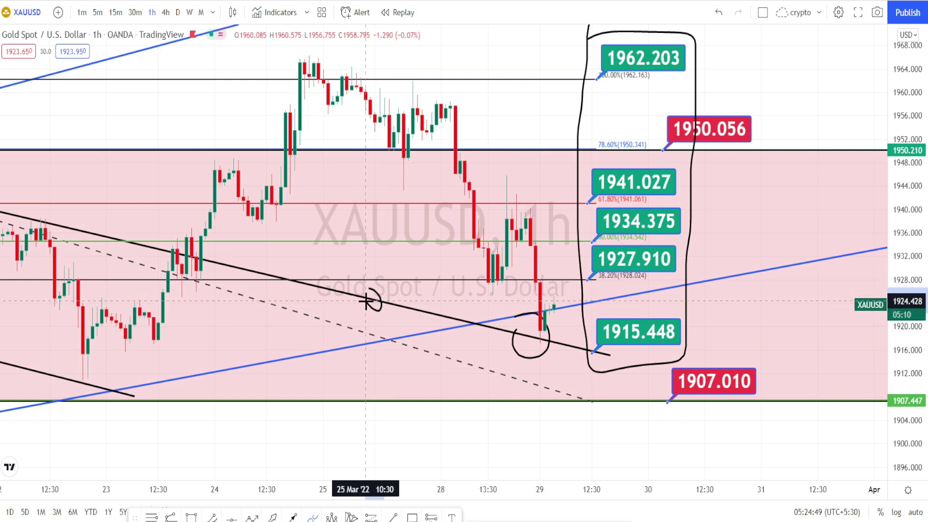
mouse_move(550, 337)
mouse_down()
mouse_move(580, 259)
mouse_move(560, 263)
mouse_up()
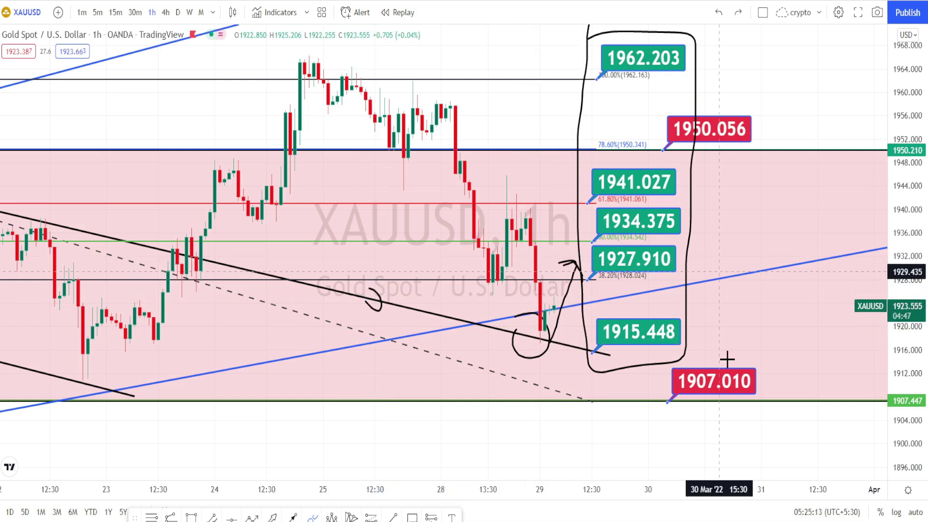
Step: Circle the 1907.010 label and sketch a rising arrow from that support towards the 1950 level
mouse_move(735, 414)
mouse_down()
mouse_move(676, 410)
mouse_move(695, 347)
mouse_move(746, 406)
mouse_move(729, 419)
mouse_up()
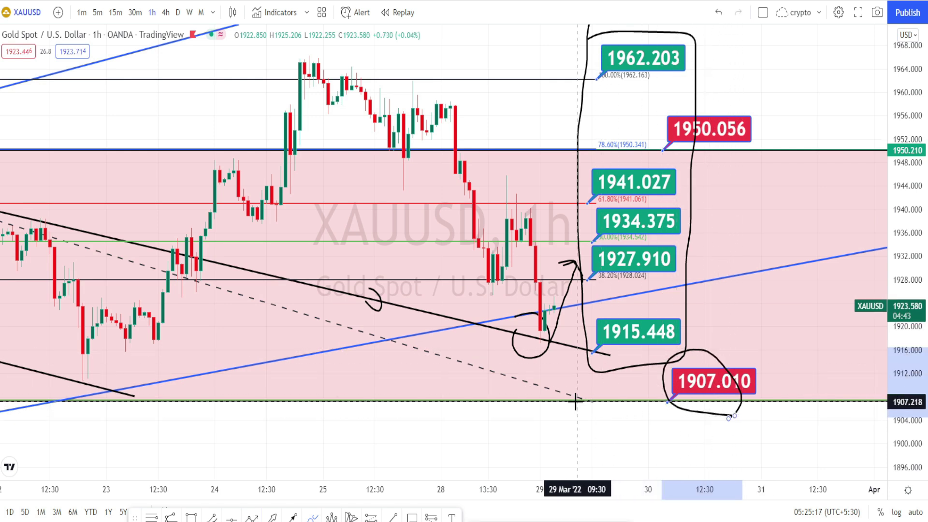
mouse_move(576, 399)
mouse_down()
mouse_move(587, 341)
mouse_move(640, 397)
mouse_move(769, 178)
mouse_up()
mouse_move(728, 207)
mouse_down()
mouse_move(768, 176)
mouse_move(775, 237)
mouse_up()
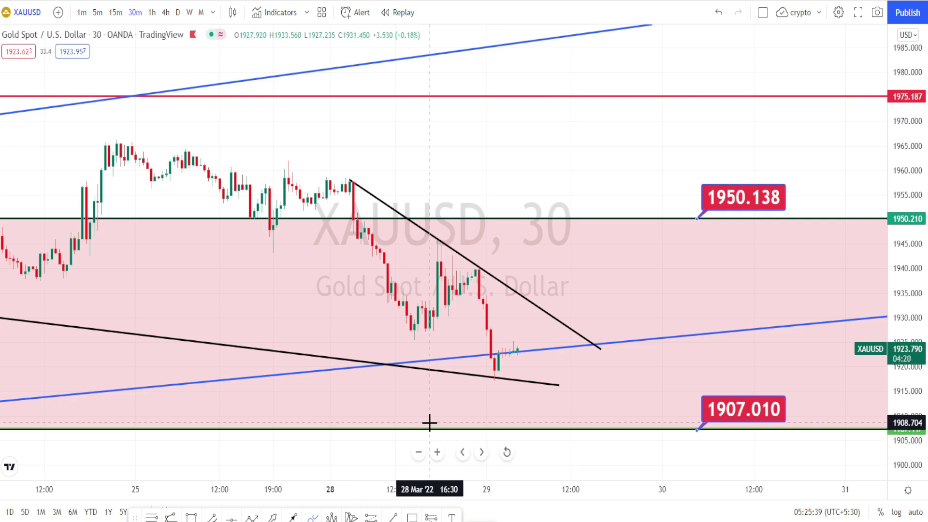
Step: Mark three points along the lower falling trendline on the 30-minute gold chart
mouse_move(276, 340)
mouse_down()
mouse_move(294, 349)
mouse_move(285, 345)
mouse_up()
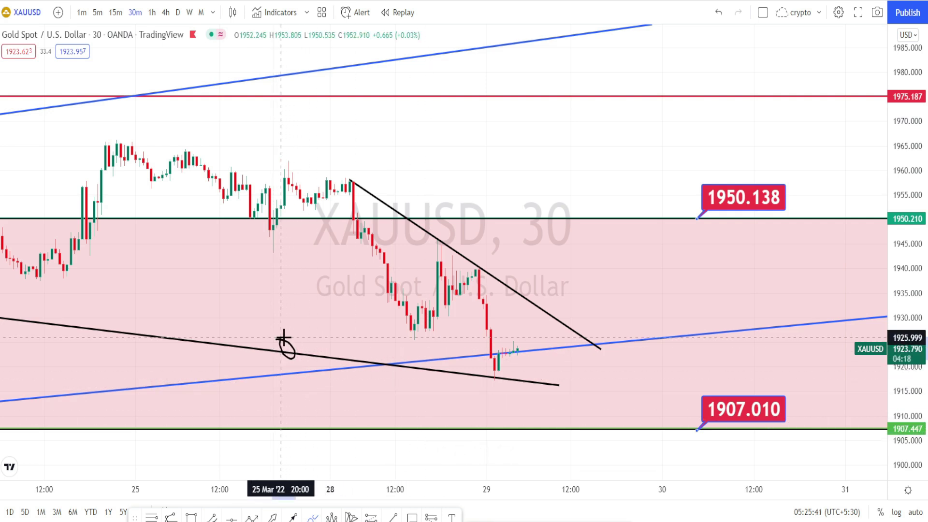
drag(375, 359, 391, 371)
drag(460, 368, 472, 388)
Step: Circle the three 28 March price touches along the upper falling trendline
drag(366, 180, 356, 182)
mouse_move(424, 219)
mouse_down()
mouse_move(421, 238)
mouse_move(432, 233)
mouse_up()
drag(486, 260, 460, 269)
Step: Trace the swings between the two falling lines with an upward arrow from the 29 March low, and mark the upper line near 1936
mouse_move(349, 185)
mouse_down()
mouse_move(415, 323)
mouse_move(463, 258)
mouse_move(491, 374)
mouse_move(503, 377)
mouse_move(483, 369)
mouse_move(555, 308)
mouse_move(538, 314)
mouse_move(555, 337)
mouse_up()
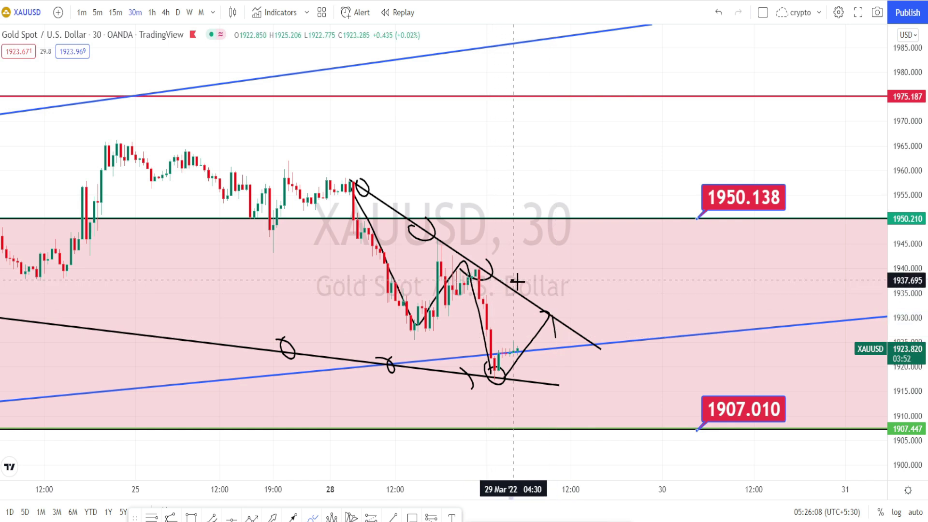
drag(505, 277, 513, 281)
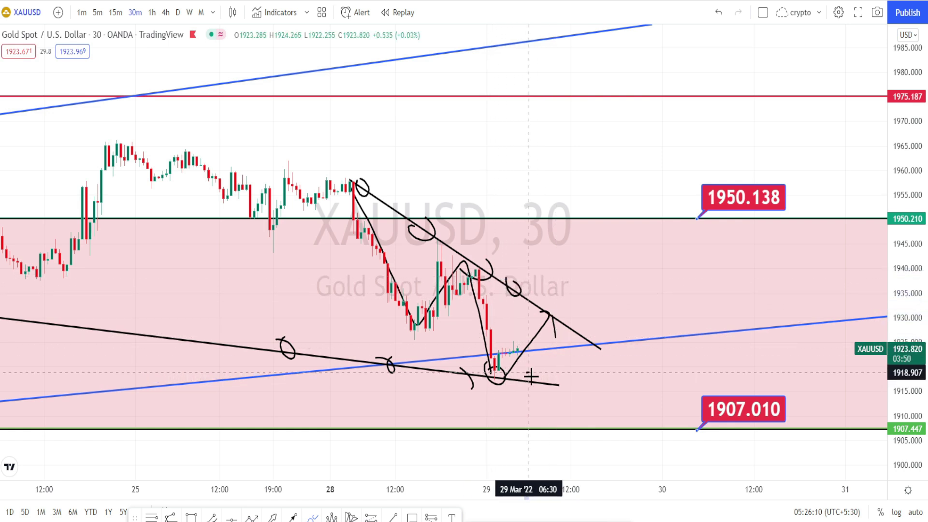
Step: Mark the lower falling trendline past the 29 March low and sketch a narrowing zigzag between the converging lines, with short strokes at its end
mouse_move(520, 392)
mouse_down()
mouse_move(517, 373)
mouse_move(578, 359)
mouse_move(588, 358)
mouse_move(586, 376)
mouse_up()
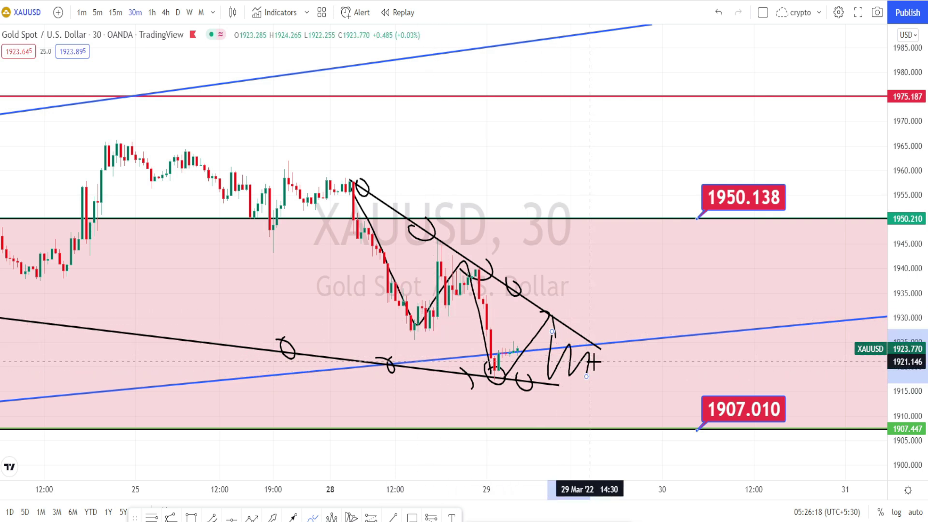
mouse_move(586, 343)
mouse_down()
mouse_move(601, 294)
mouse_move(586, 292)
mouse_move(616, 310)
mouse_up()
mouse_move(556, 383)
mouse_down()
mouse_move(561, 422)
mouse_move(549, 414)
mouse_move(561, 427)
mouse_move(578, 397)
mouse_up()
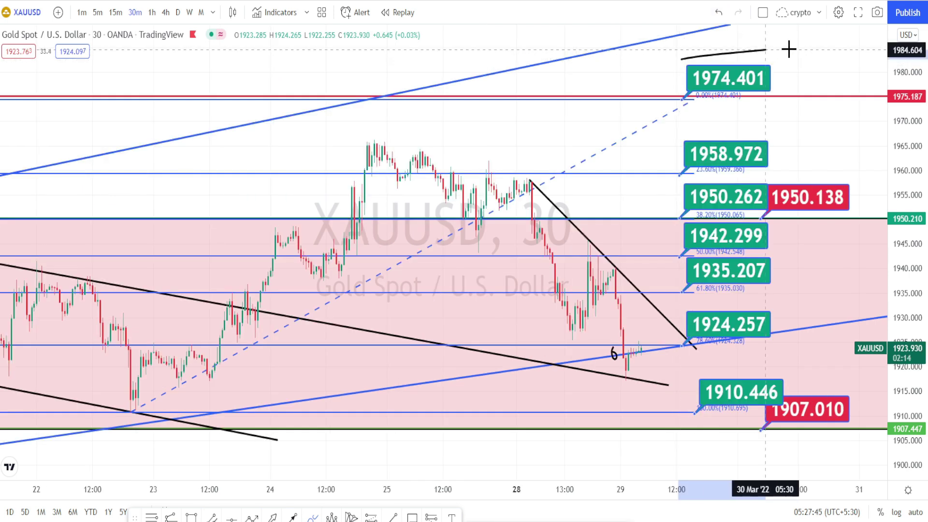
Step: Draw a freehand box around the green Fibonacci price labels from 1974.401 down to 1910.446 on the 30-minute gold chart
mouse_move(789, 48)
mouse_down()
mouse_move(773, 396)
mouse_move(762, 428)
mouse_move(695, 427)
mouse_move(690, 70)
mouse_up()
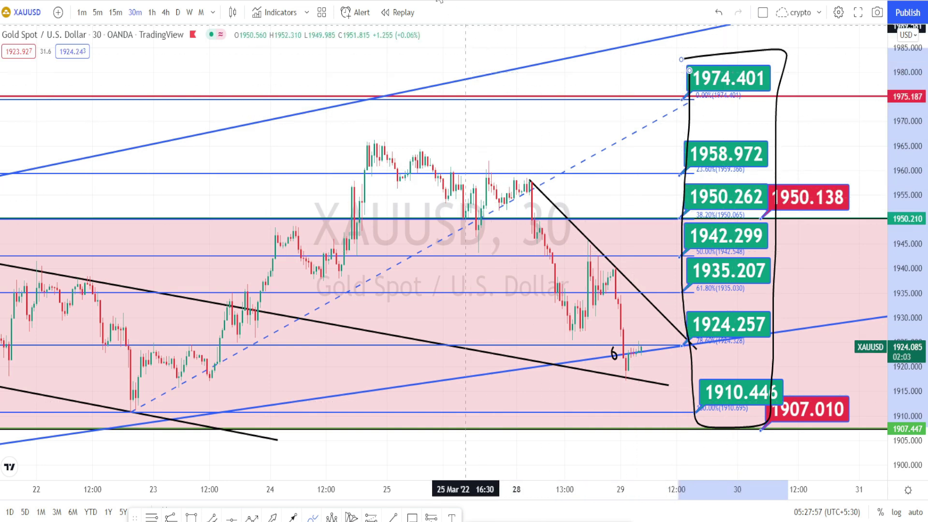
Step: On the 5-minute gold chart, trace the fall to the circled 29 March low and the projected rise through the upper trendline to about 1940
click(98, 12)
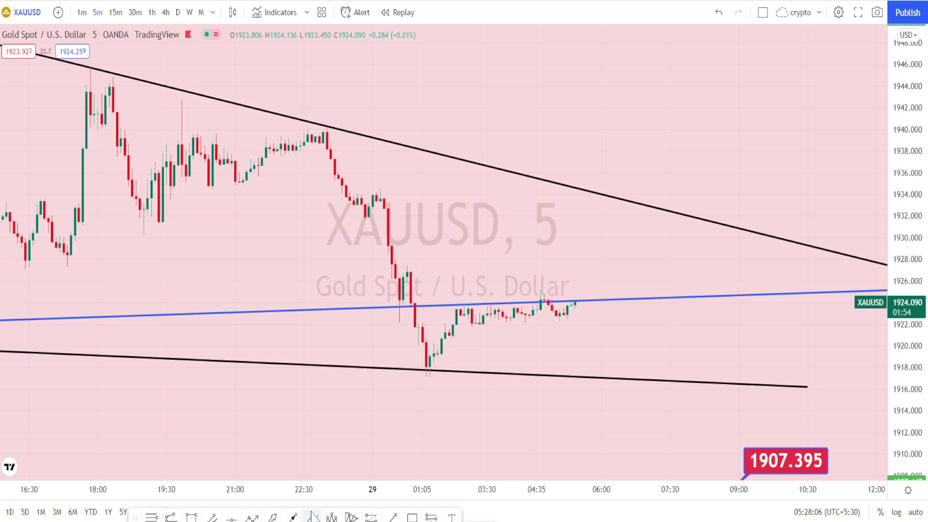
mouse_move(327, 135)
mouse_down()
mouse_move(430, 382)
mouse_move(420, 361)
mouse_up()
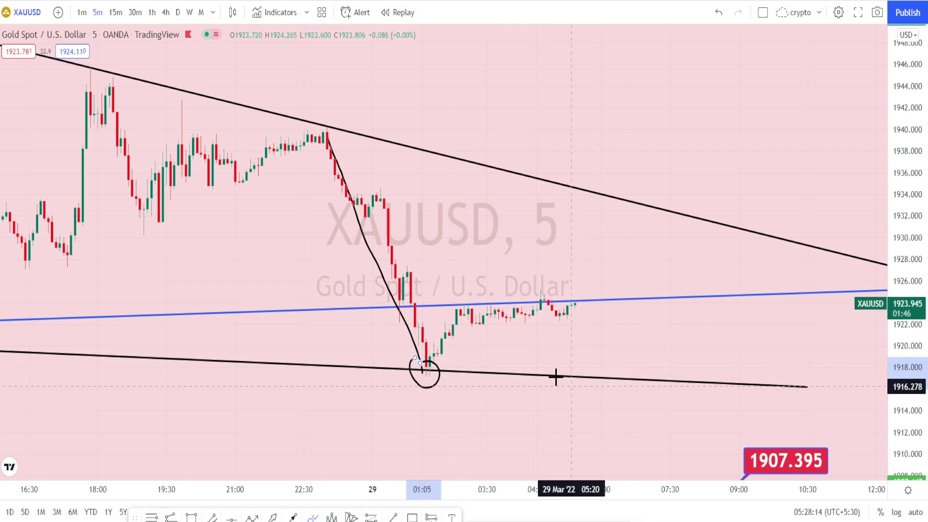
mouse_move(433, 371)
mouse_down()
mouse_move(507, 331)
mouse_move(766, 246)
mouse_up()
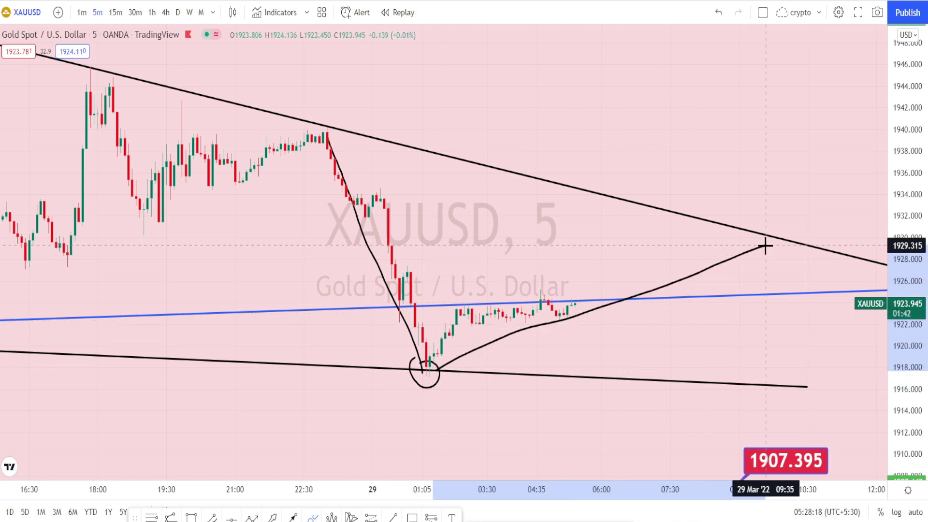
mouse_move(573, 316)
mouse_down()
mouse_move(615, 253)
mouse_move(627, 285)
mouse_move(641, 251)
mouse_move(654, 275)
mouse_move(672, 222)
mouse_move(654, 221)
mouse_move(685, 233)
mouse_move(668, 216)
mouse_move(685, 124)
mouse_move(702, 153)
mouse_up()
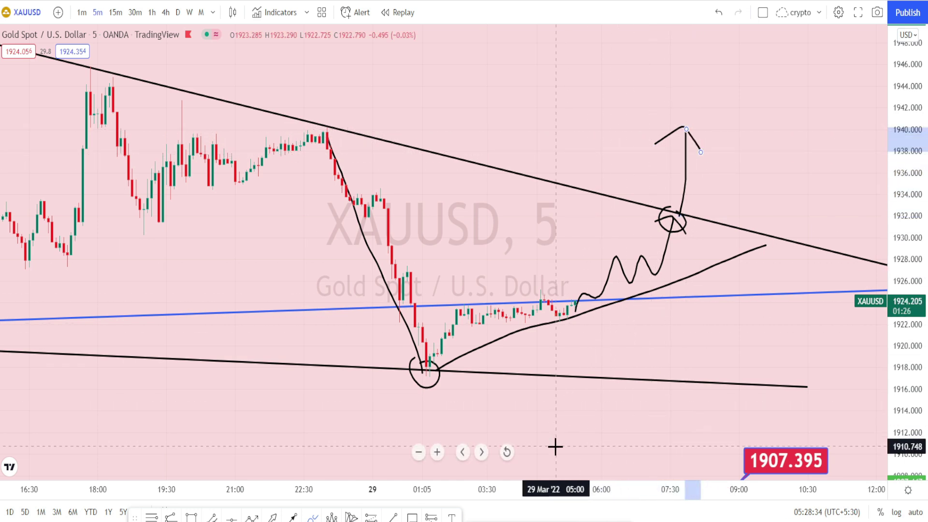
Step: Sketch a wider swing path between the two falling trendlines with a mark below the lower line, and undo the sketches
mouse_move(315, 138)
mouse_down()
mouse_move(406, 360)
mouse_move(562, 192)
mouse_move(619, 379)
mouse_move(693, 215)
mouse_move(708, 234)
mouse_up()
mouse_move(651, 369)
mouse_down()
mouse_move(665, 414)
mouse_move(689, 374)
mouse_up()
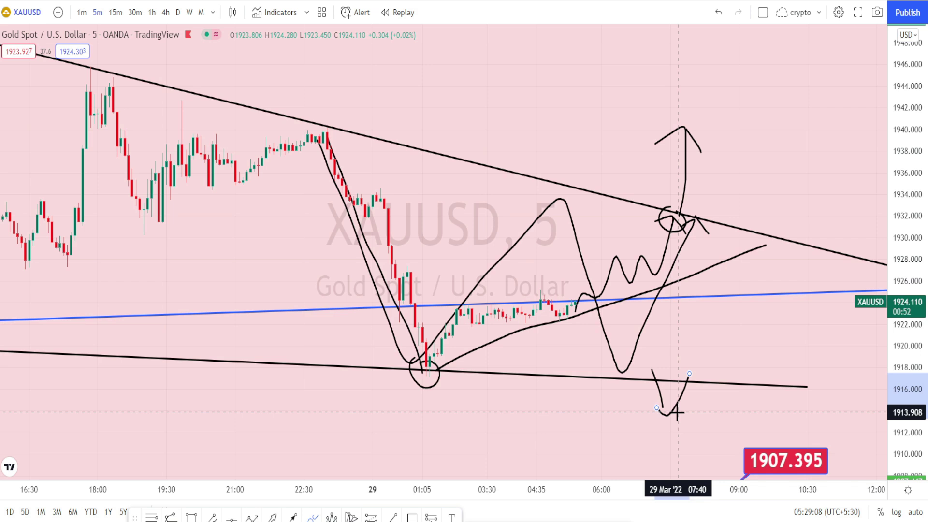
click(719, 13)
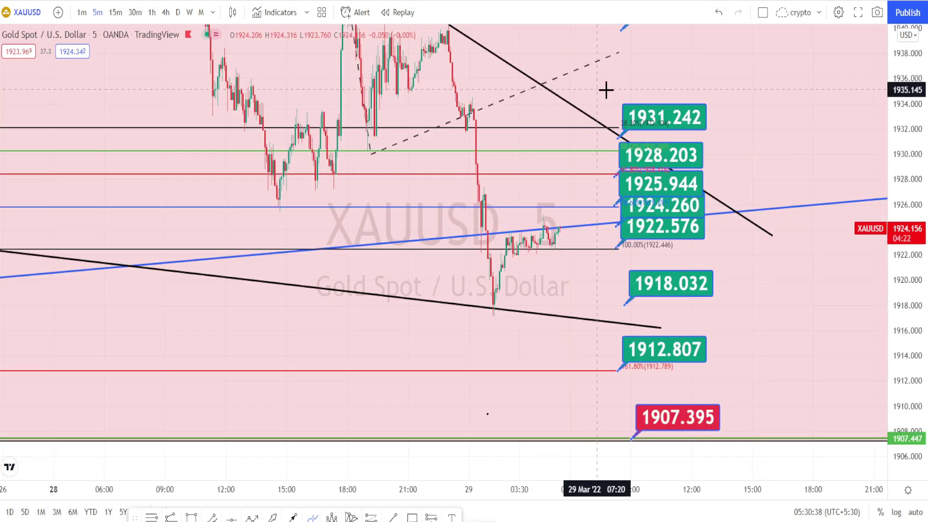
Step: Box the green price labels from 1931.242 down to 1912.807 and circle the sideways candles following the 29 March low
mouse_move(612, 89)
mouse_down()
mouse_move(723, 83)
mouse_move(727, 384)
mouse_move(627, 386)
mouse_move(626, 82)
mouse_up()
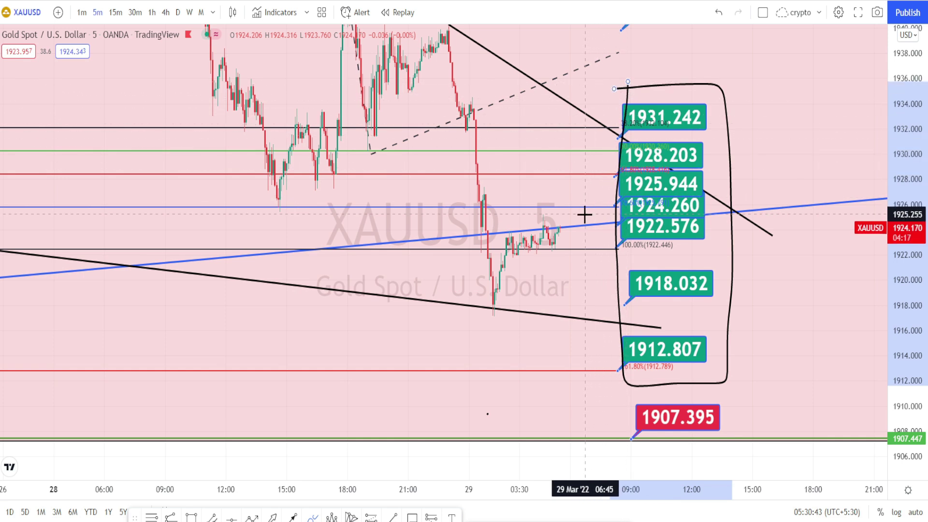
click(491, 316)
mouse_move(504, 220)
mouse_down()
mouse_move(555, 205)
mouse_move(576, 217)
mouse_move(570, 271)
mouse_move(492, 268)
mouse_move(487, 229)
mouse_up()
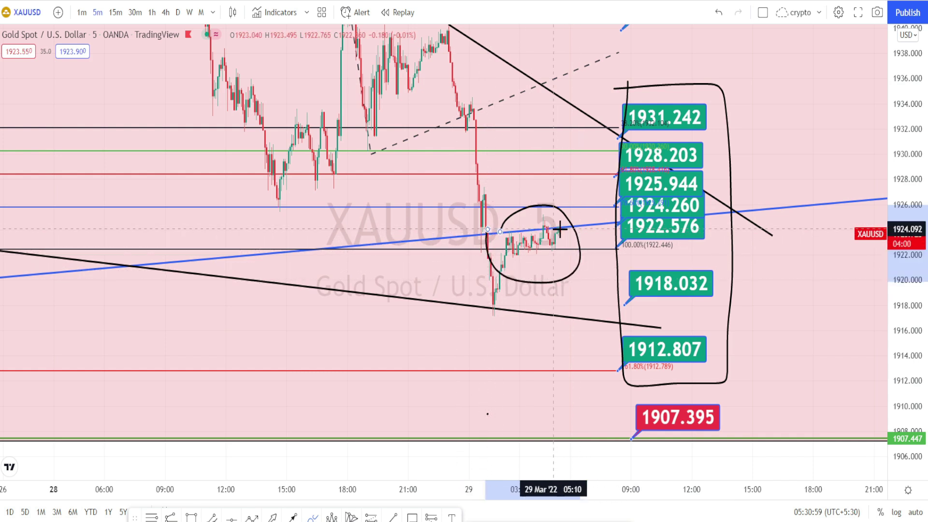